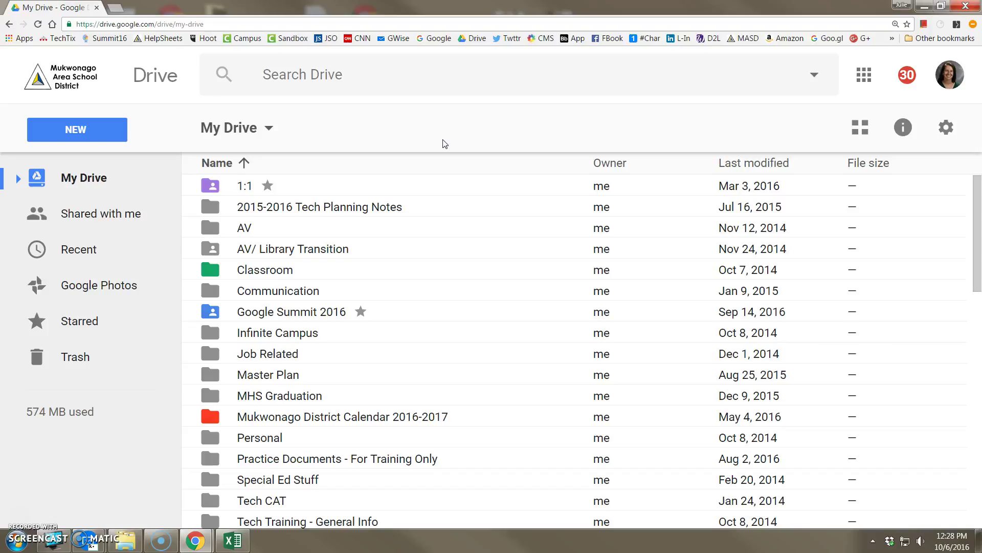
Browse the My Drive list and look over the New menu without choosing anything
scroll(440, 389, "down", 6)
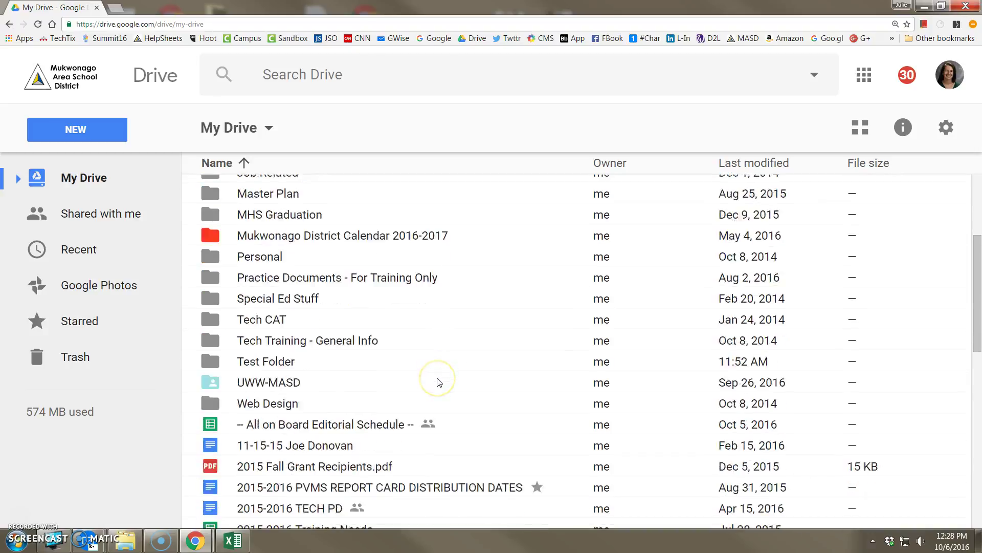
scroll(439, 382, "down", 7)
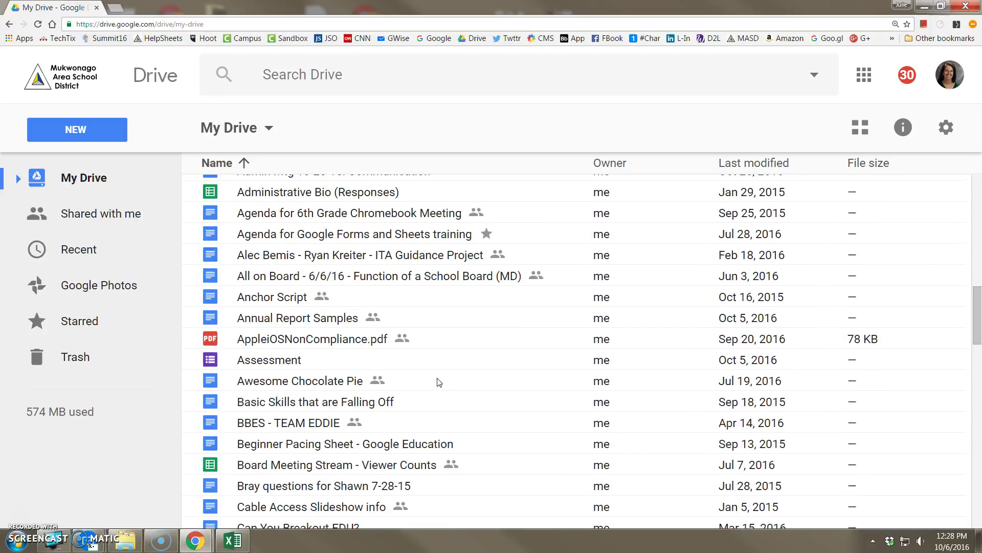
left_click(77, 129)
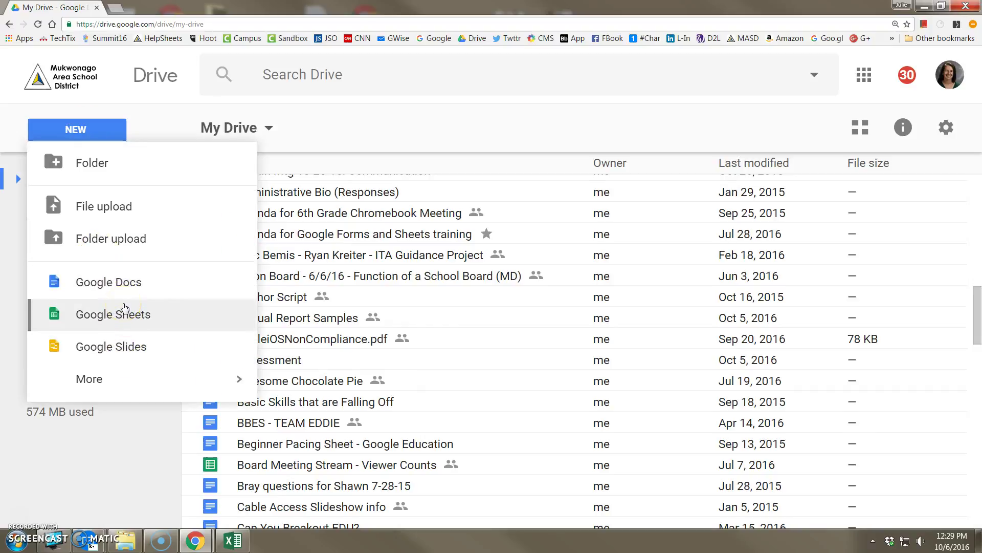
left_click(505, 137)
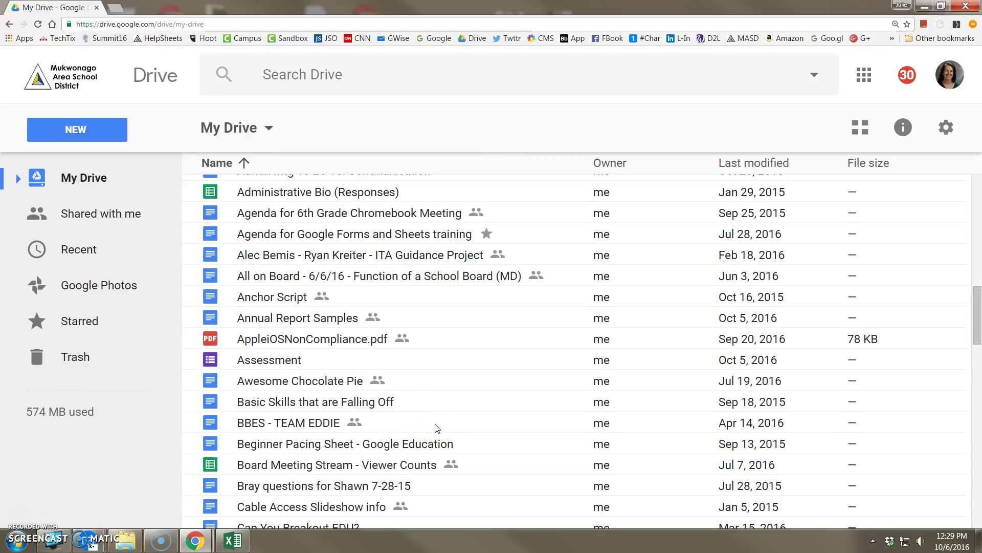
scroll(438, 427, "down", 5)
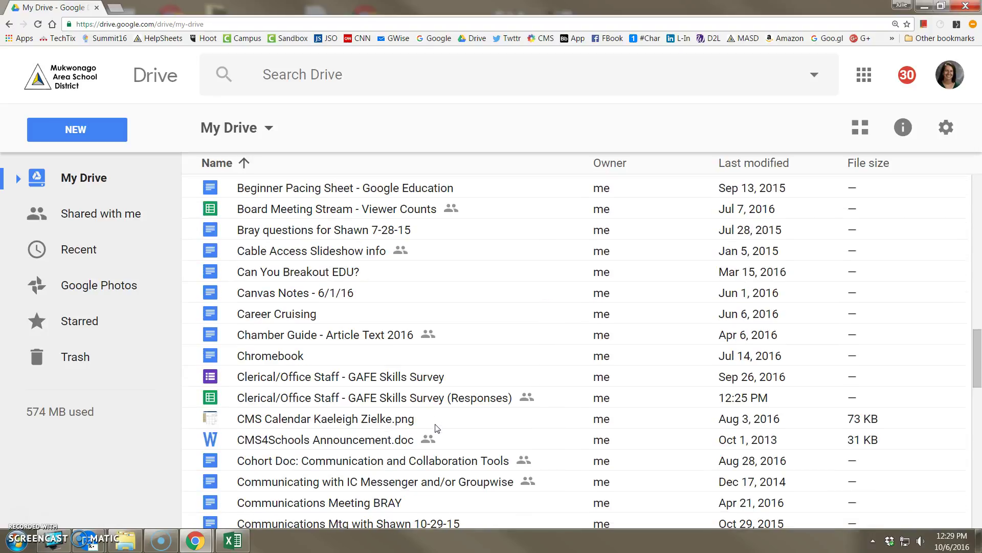
scroll(448, 422, "up", 8)
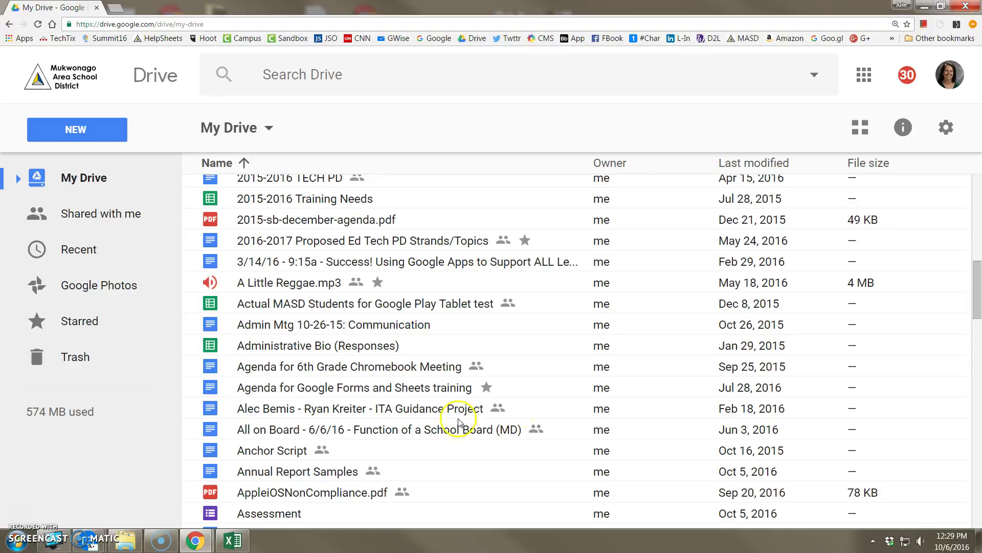
scroll(547, 340, "up", 5)
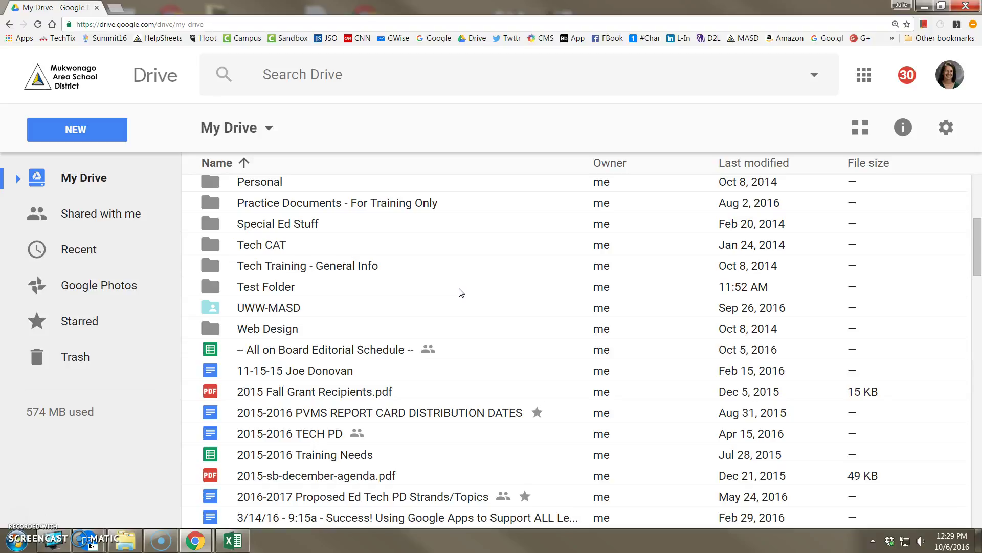
Open Practice Folder for Google Drive on the H: drive in Explorer and position the window
left_click(466, 273)
left_click(128, 539)
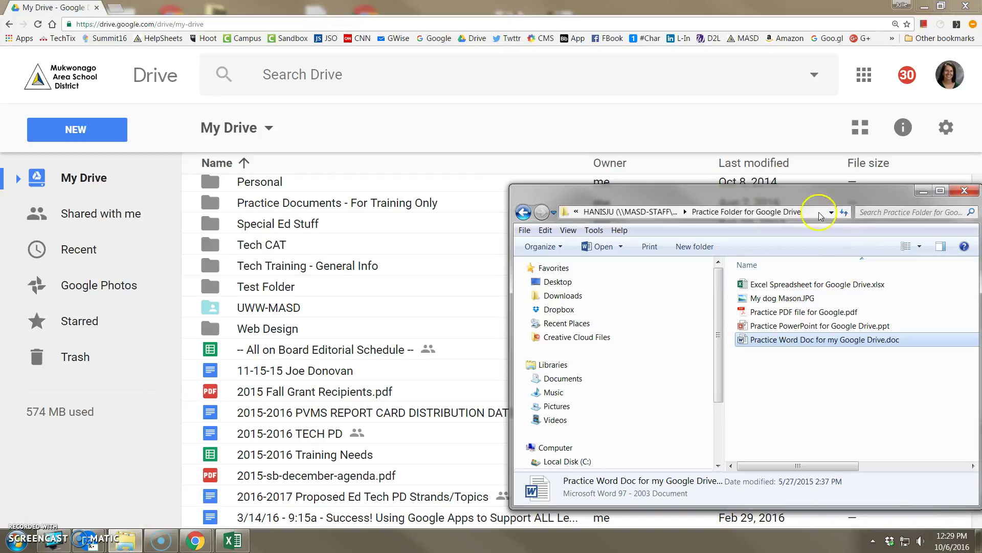
left_click_drag(814, 197, 379, 76)
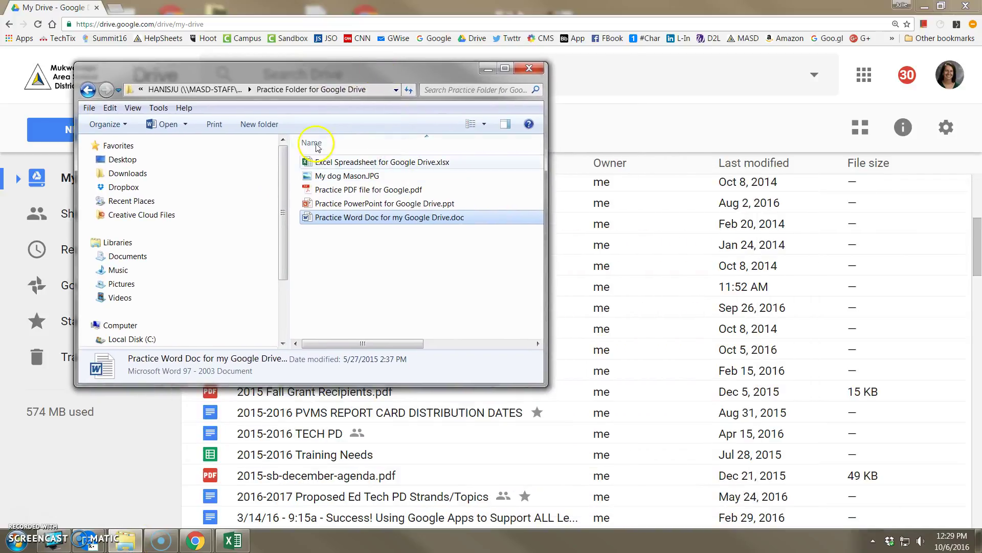
left_click(222, 96)
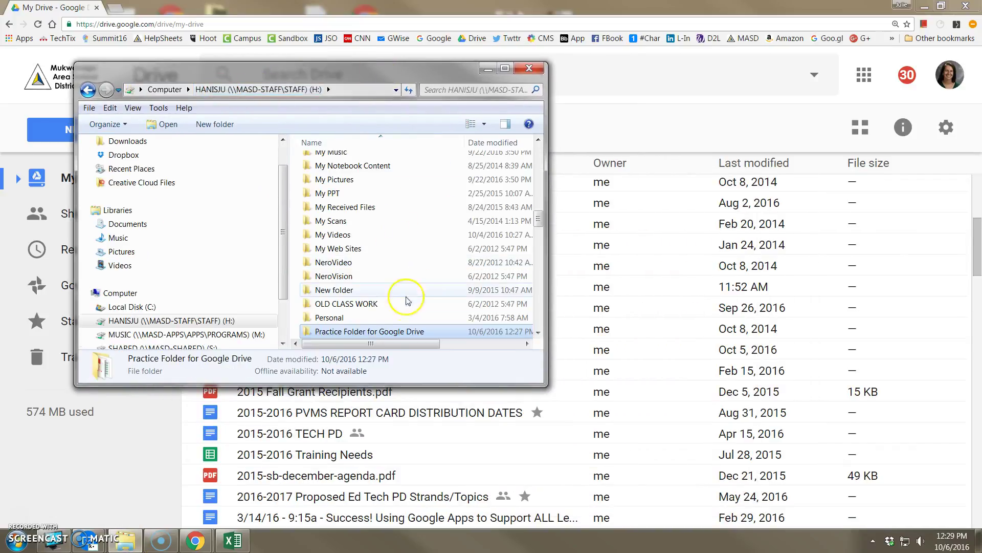
double_click(366, 333)
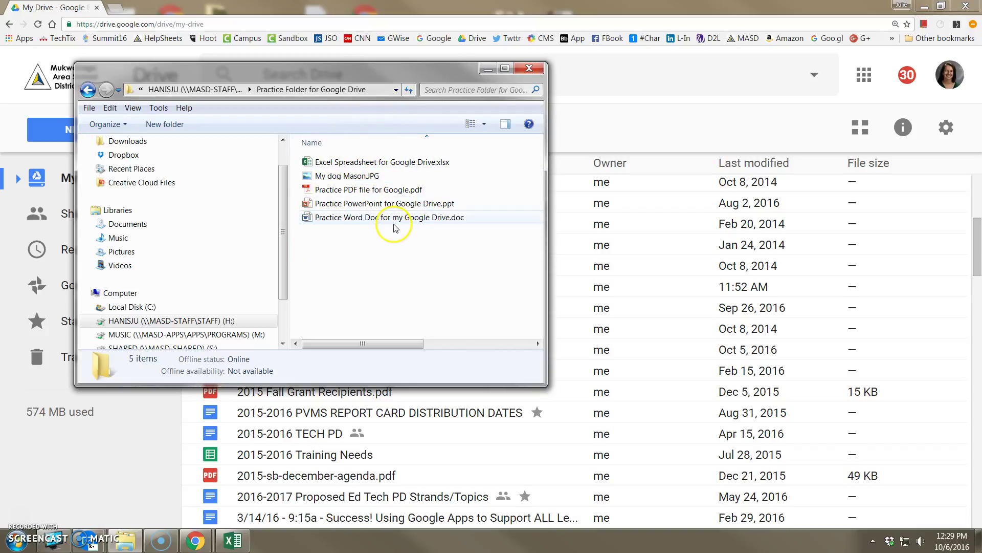
left_click_drag(401, 70, 540, 195)
left_click_drag(495, 233, 613, 320)
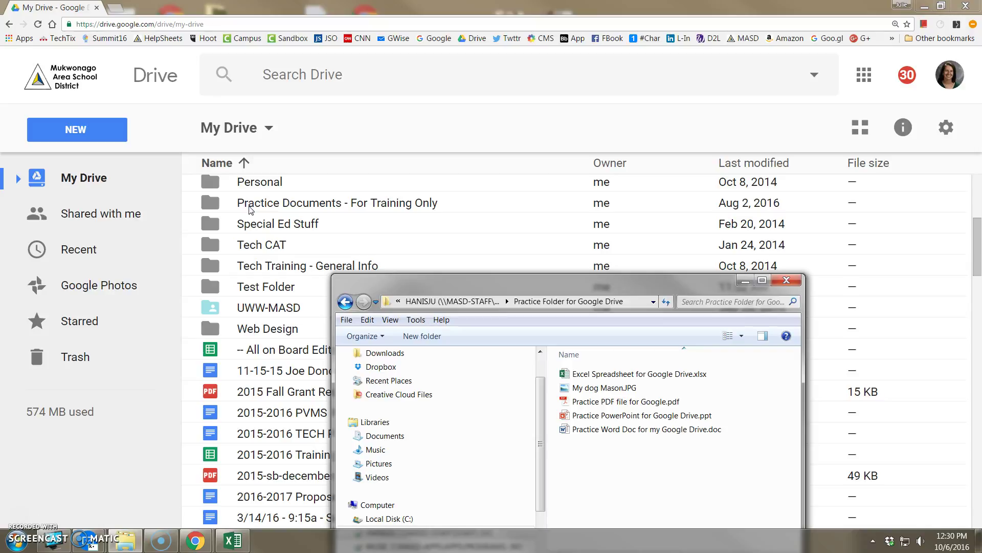
Minimize Explorer and open Test Folder from the My Drive list
left_click(746, 280)
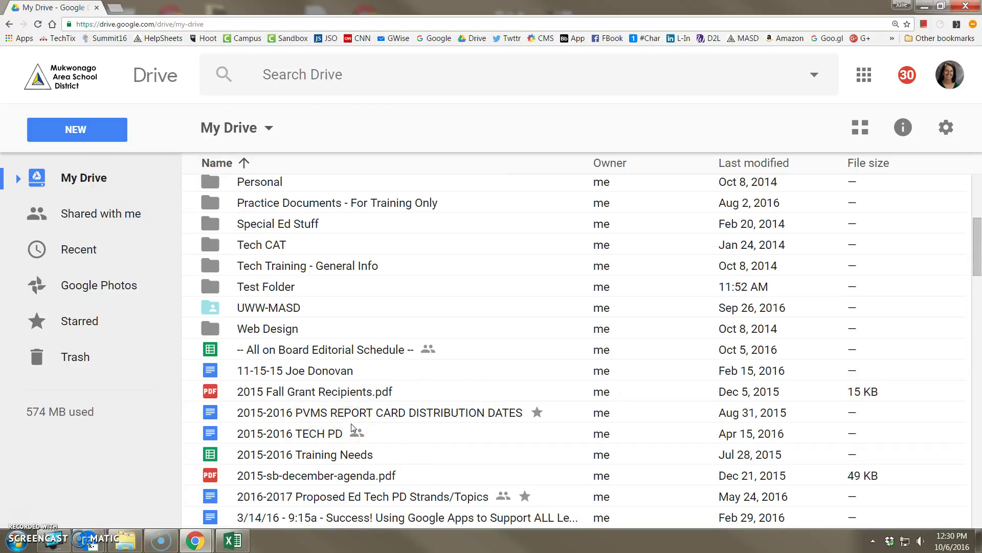
scroll(352, 428, "down", 12)
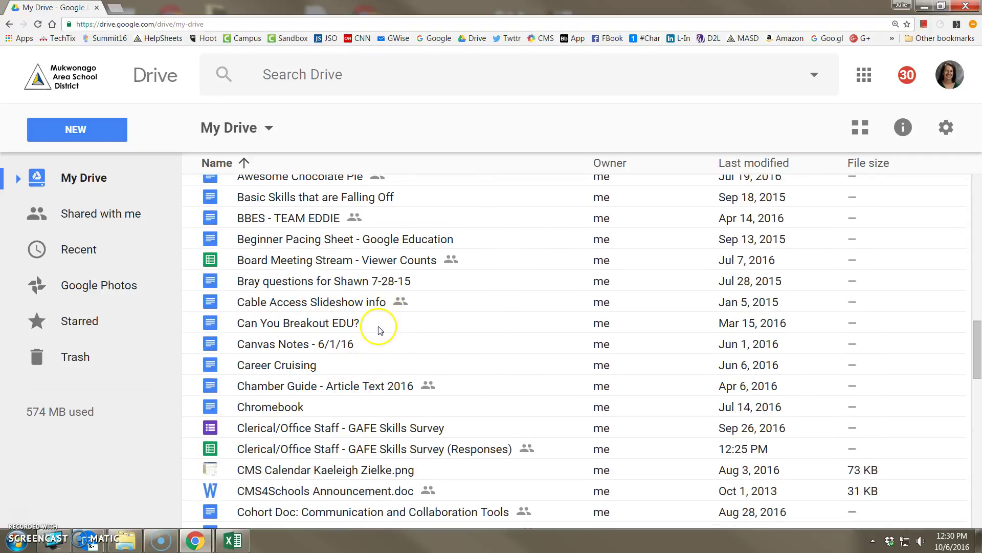
scroll(416, 379, "up", 4)
scroll(417, 380, "up", 13)
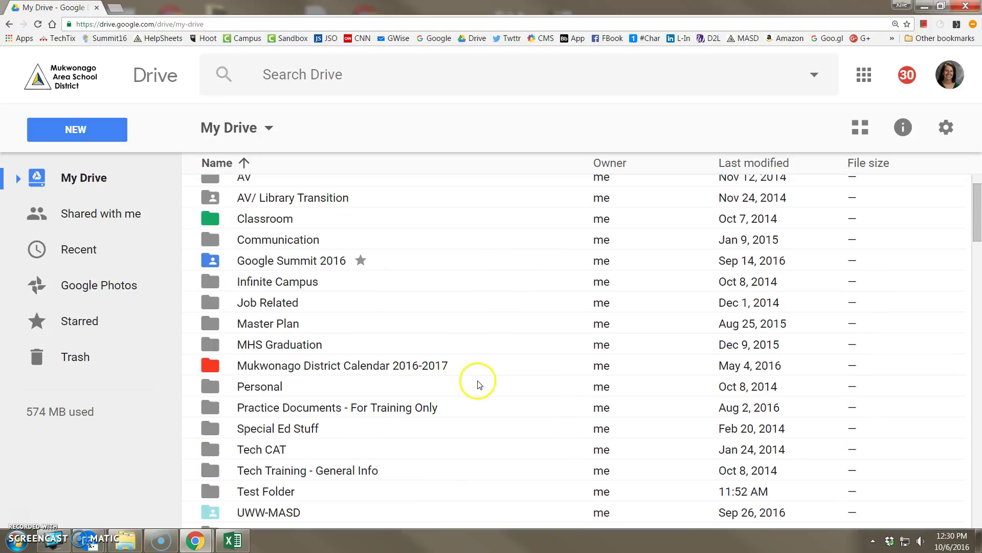
scroll(486, 340, "down", 4)
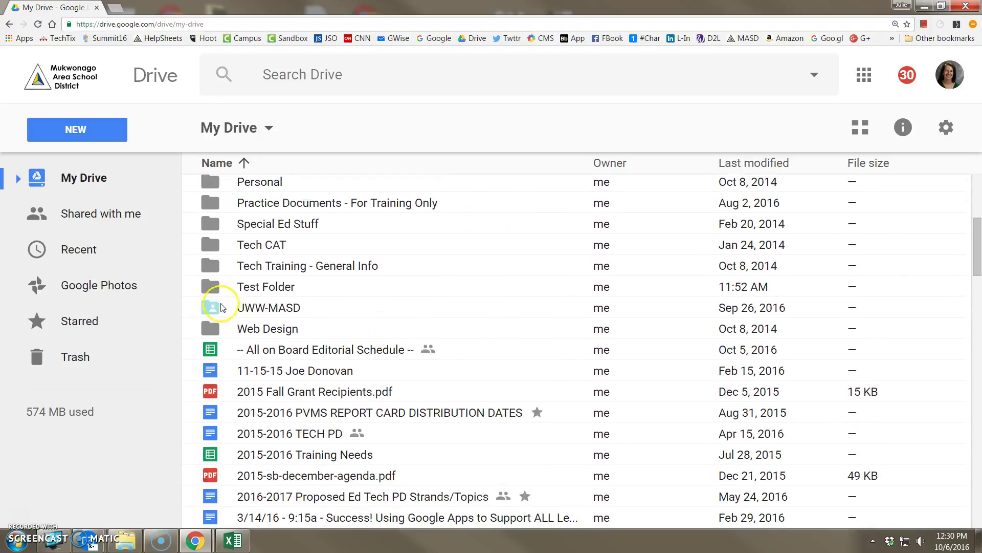
left_click(251, 287)
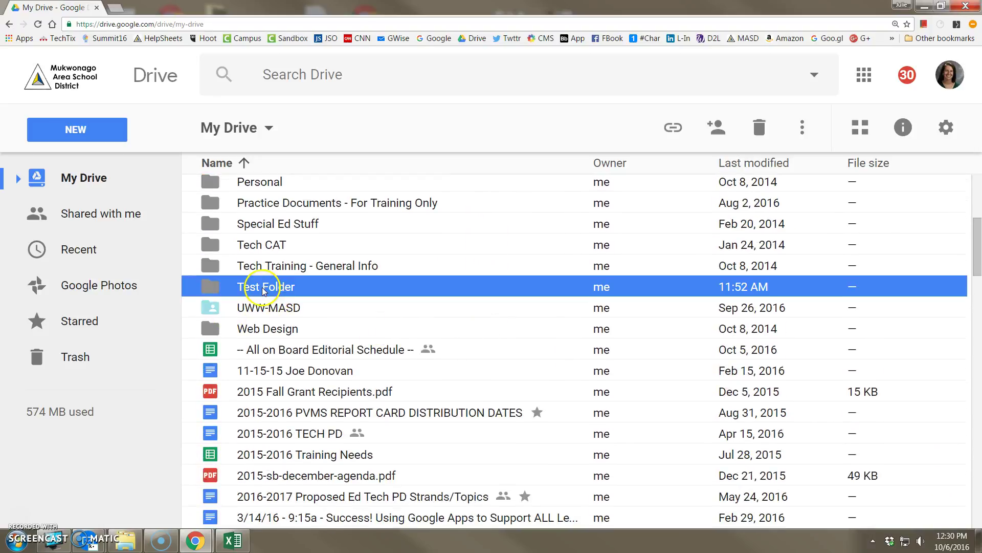
double_click(228, 288)
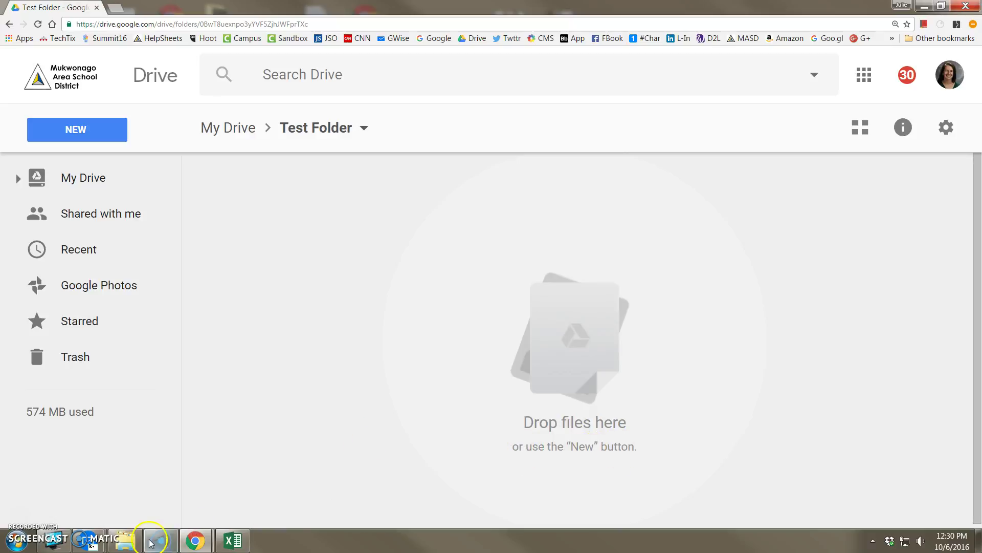
Drag the five practice files from Explorer into Test Folder to upload them
left_click(125, 539)
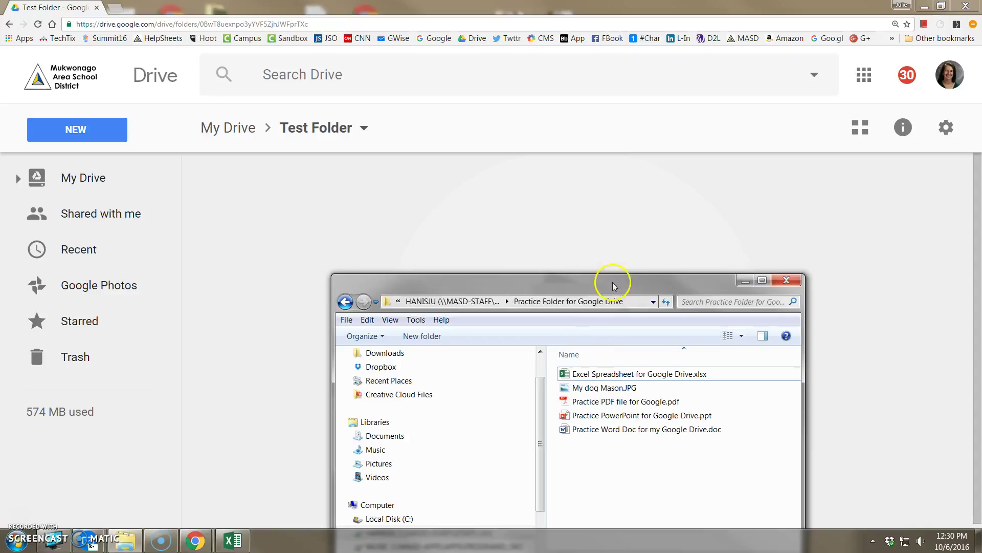
left_click_drag(611, 281, 354, 70)
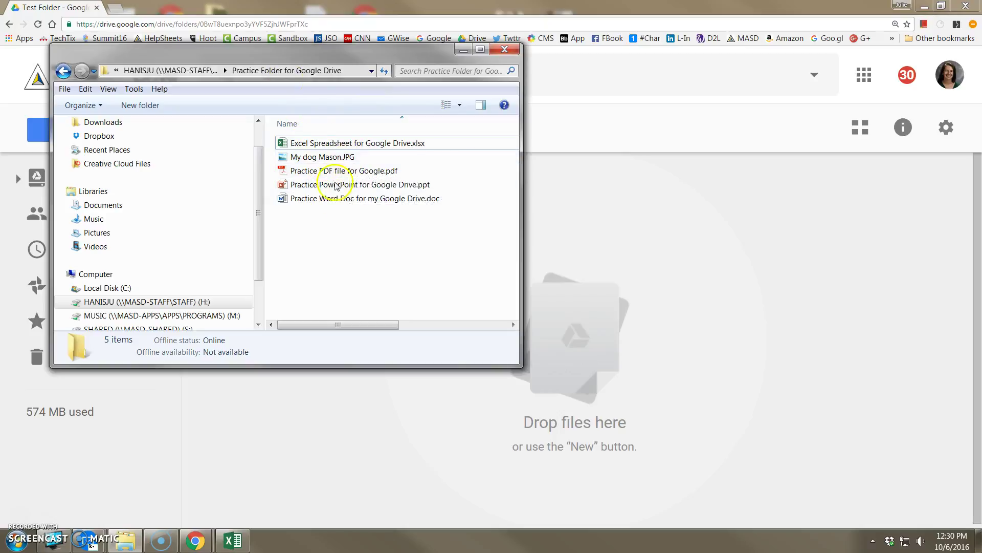
left_click_drag(344, 221, 284, 118)
left_click_drag(350, 175, 710, 374)
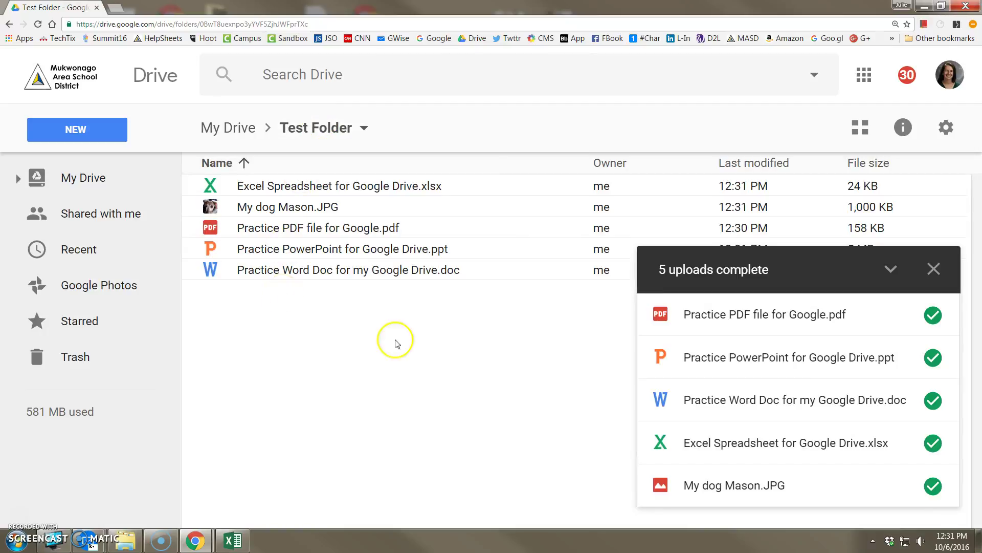
Remove all five uploaded files and dismiss the uploads-complete panel
left_click_drag(282, 317, 279, 190)
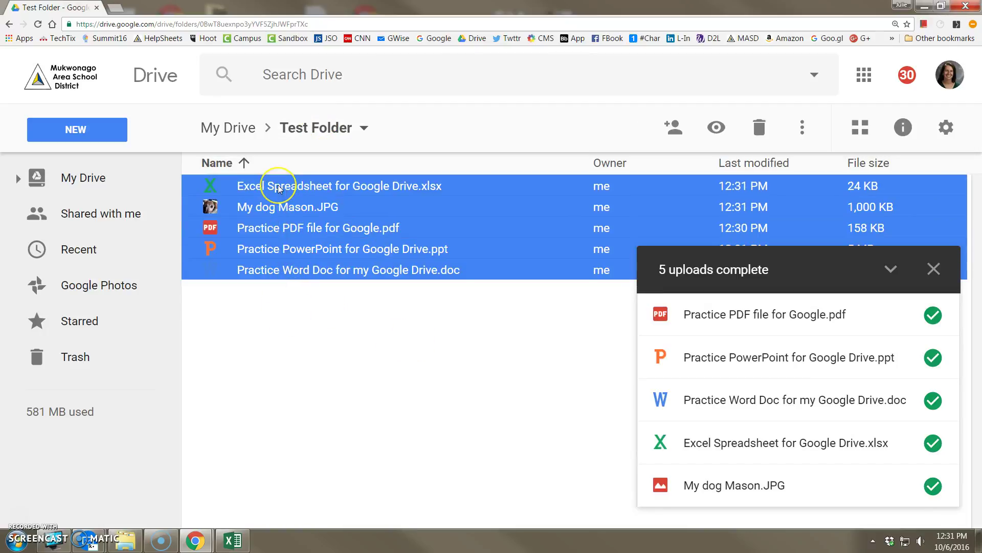
right_click(280, 190)
left_click(332, 499)
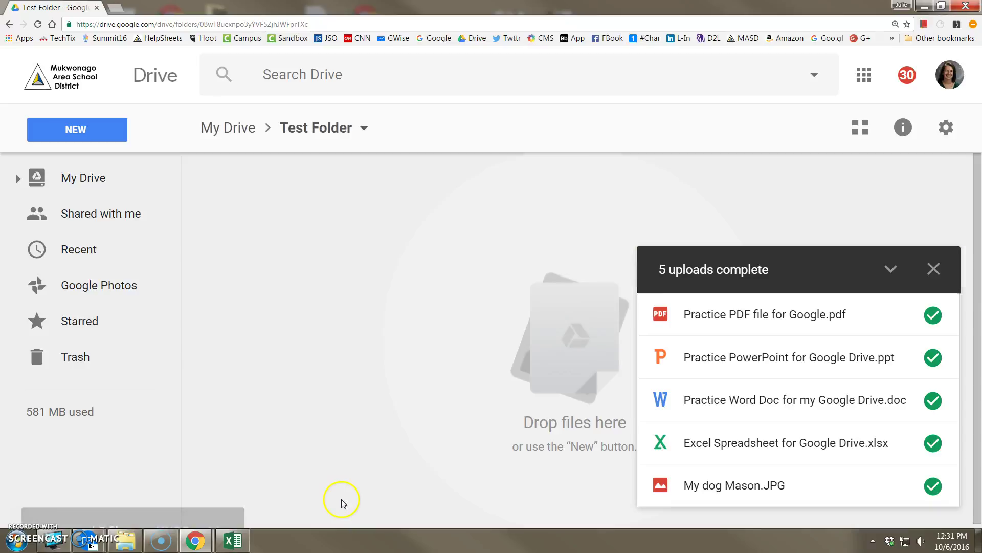
left_click(934, 269)
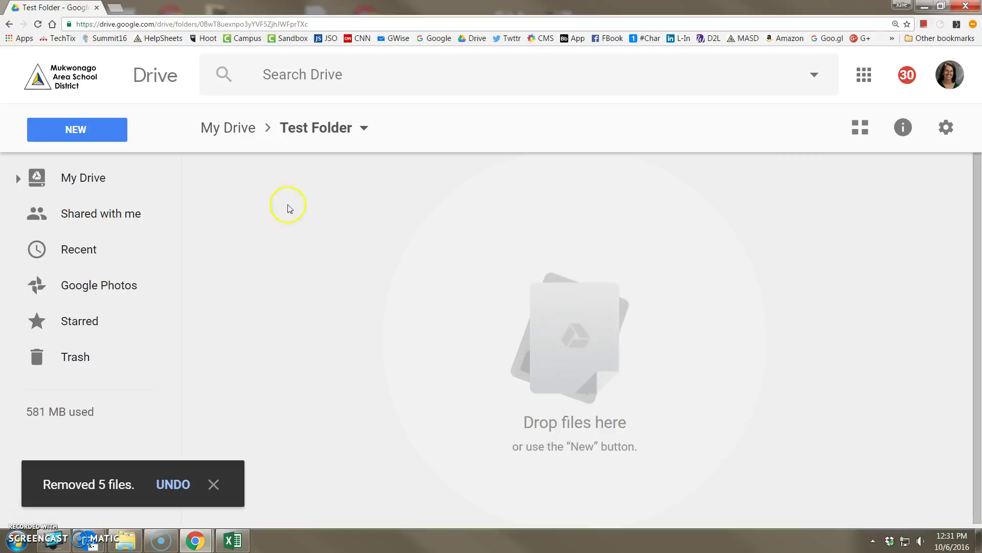
Upload the Excel spreadsheet and PowerPoint files through New > File upload
left_click(80, 130)
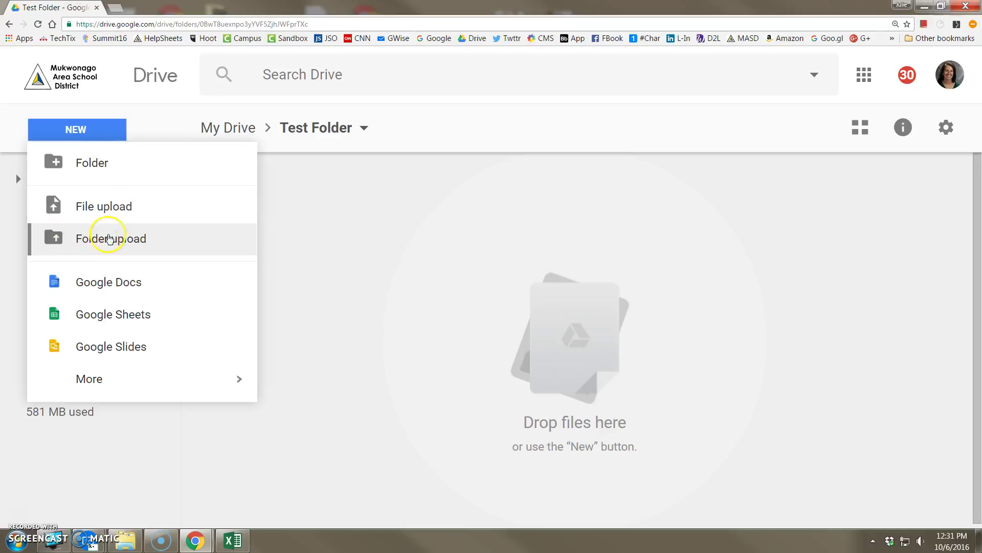
left_click(103, 237)
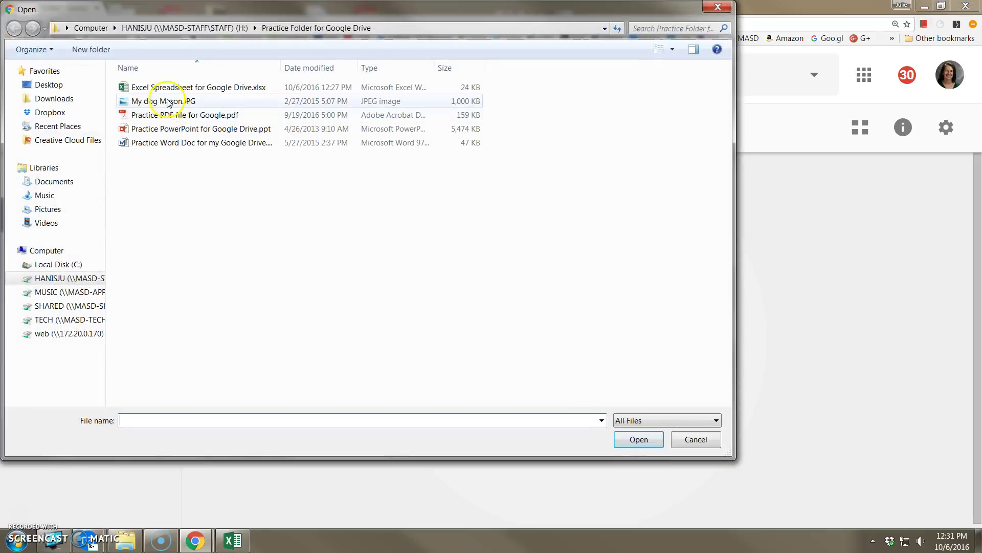
left_click(168, 90)
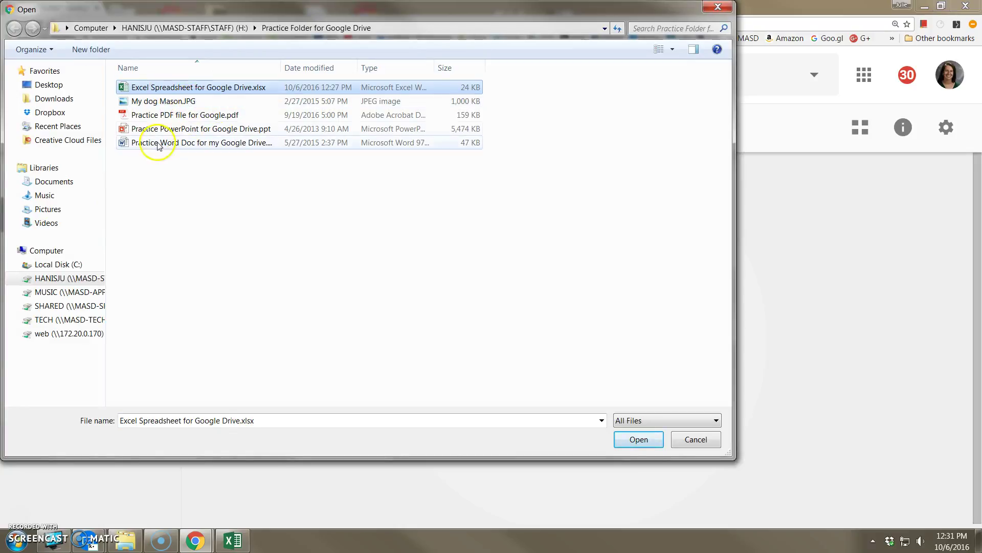
left_click(167, 128, "ctrl")
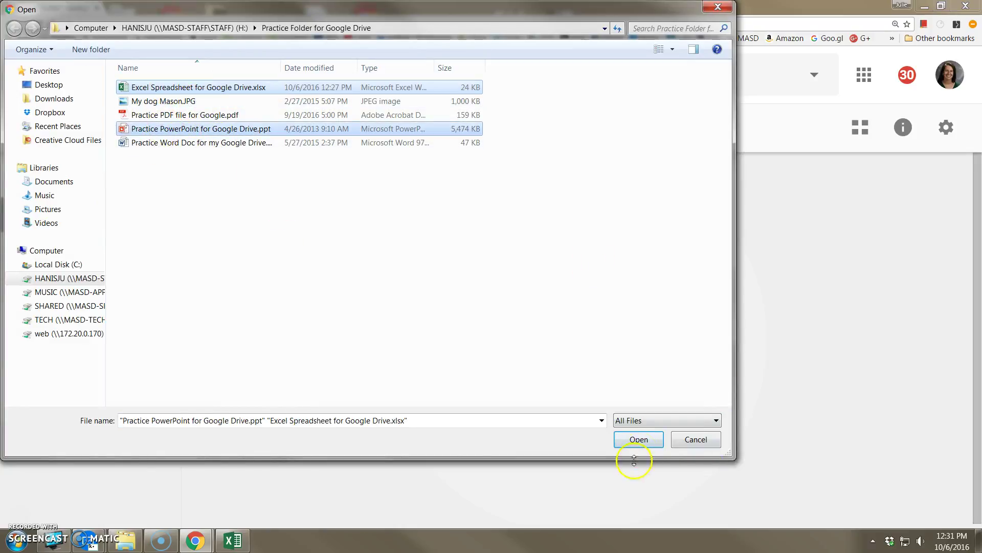
left_click(640, 441)
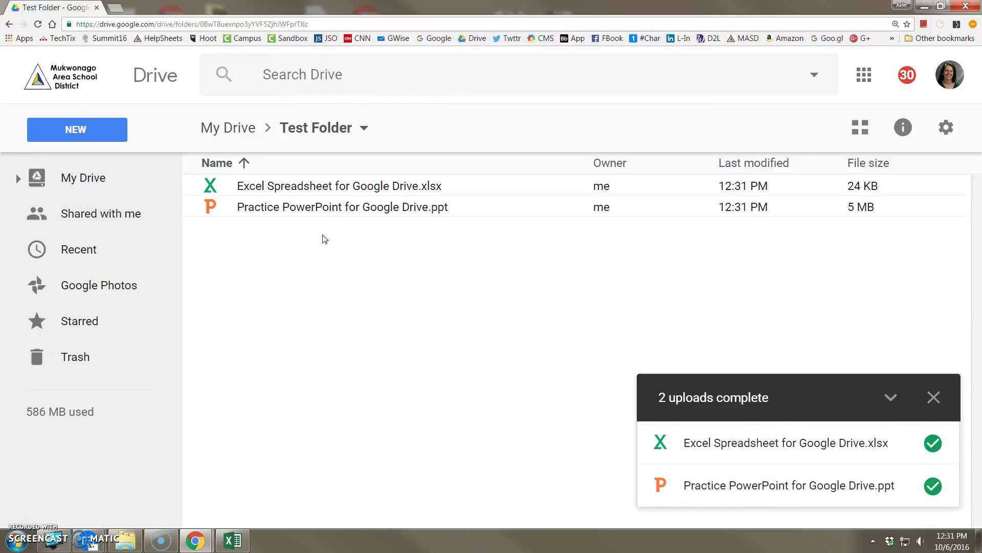
Remove both uploaded files from Test Folder
left_click_drag(309, 244, 256, 184)
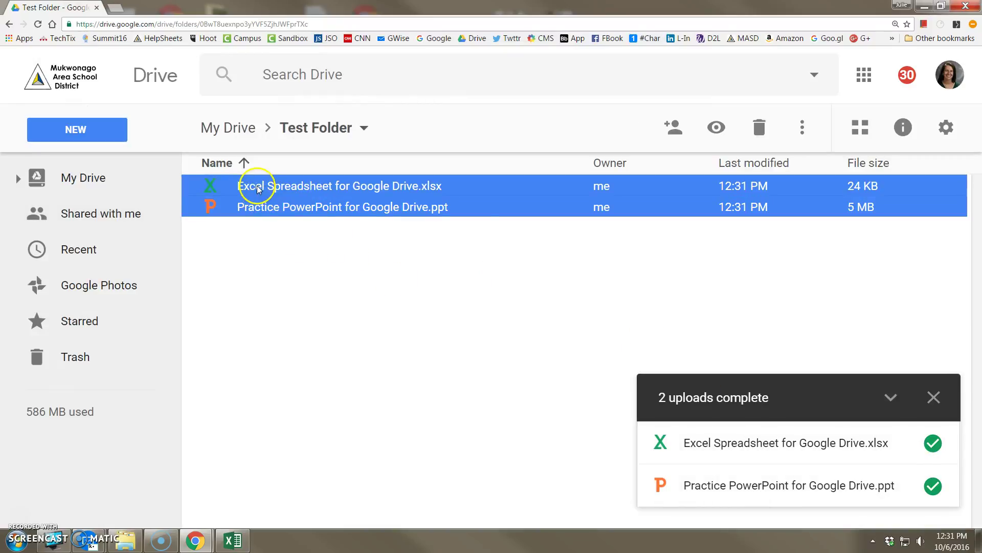
right_click(256, 185)
left_click(309, 500)
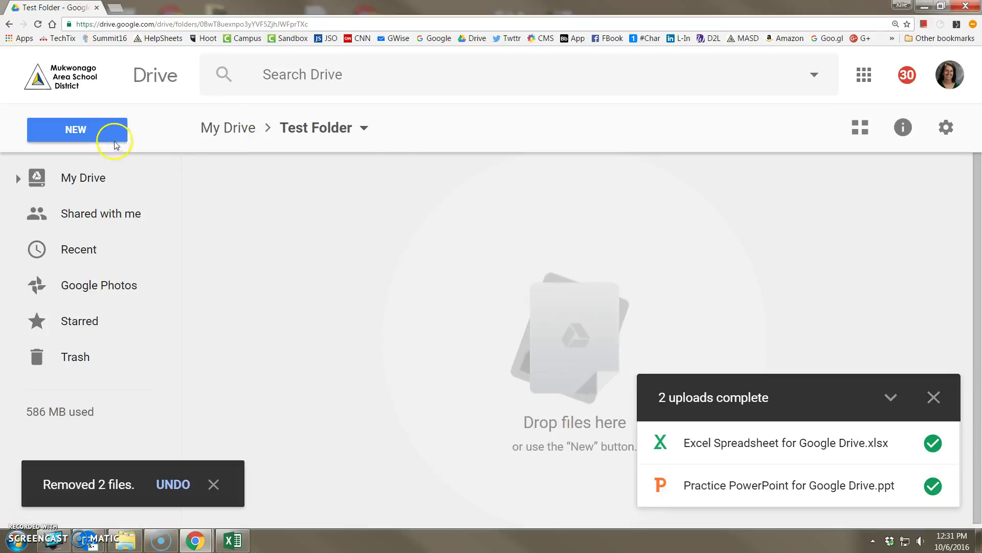
Upload Practice Folder for Google Drive through New > Folder upload
left_click(85, 139)
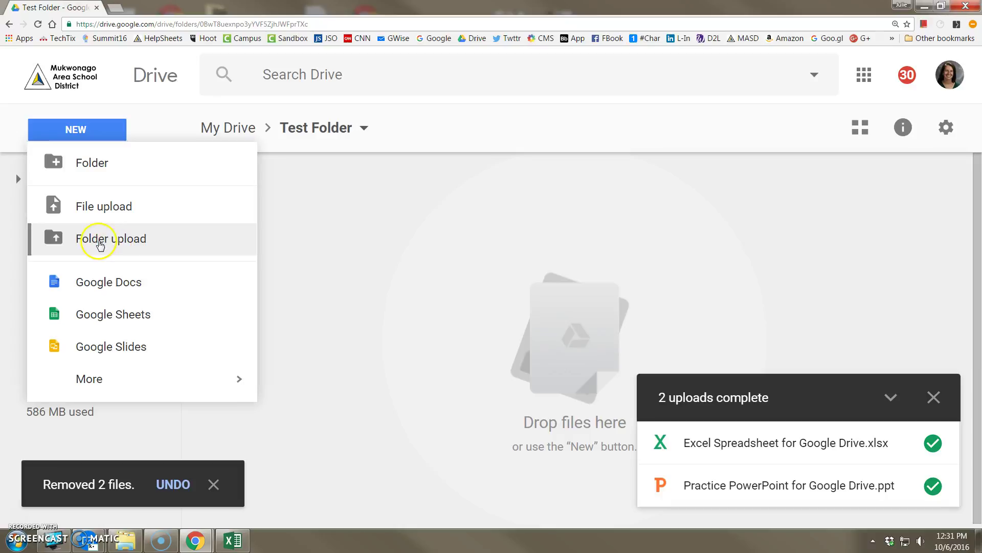
left_click(74, 246)
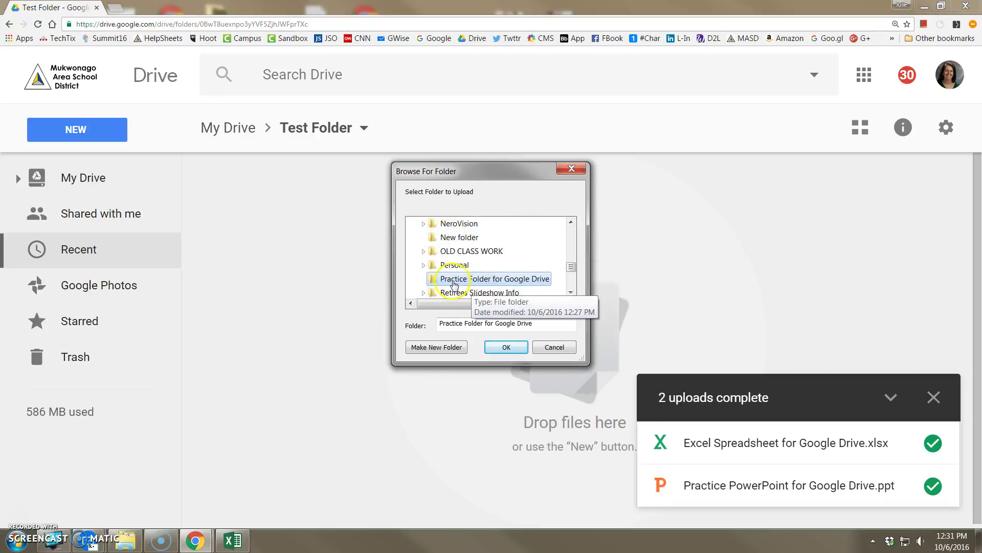
left_click(451, 282)
left_click(505, 346)
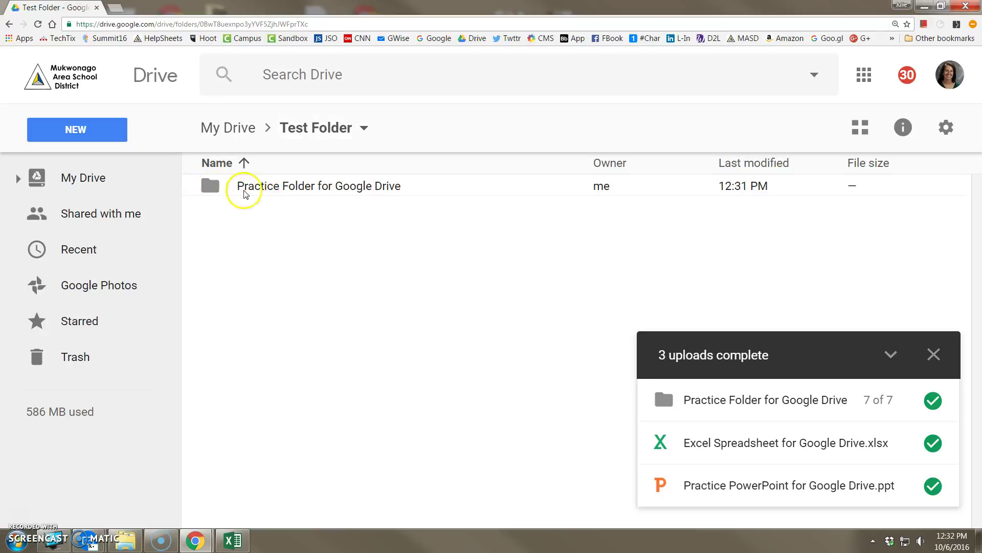
Open the uploaded practice folder and remove the ~$Excel Spreadsheet for Google Drive.xlsx file
left_click(213, 192)
double_click(214, 192)
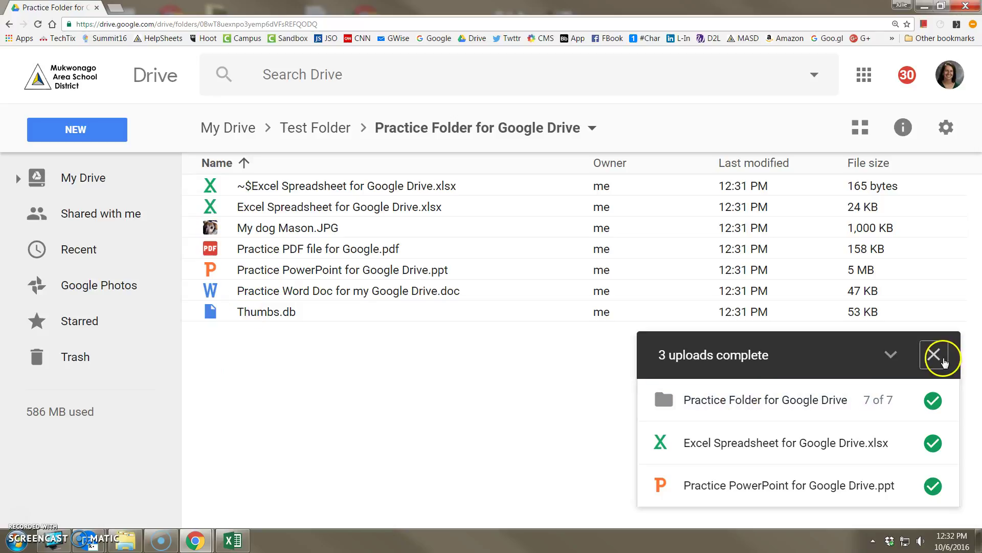
left_click(936, 355)
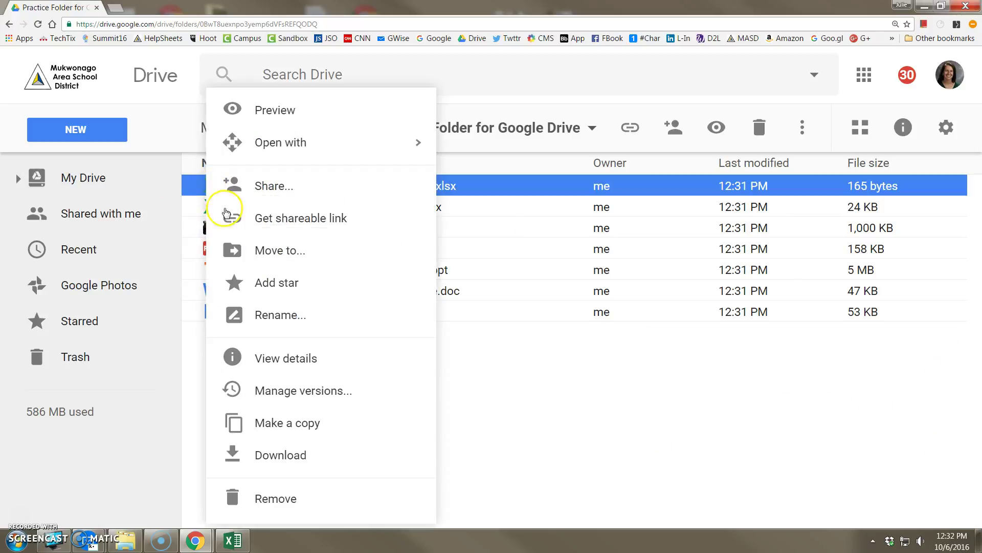
right_click(209, 187)
left_click(280, 496)
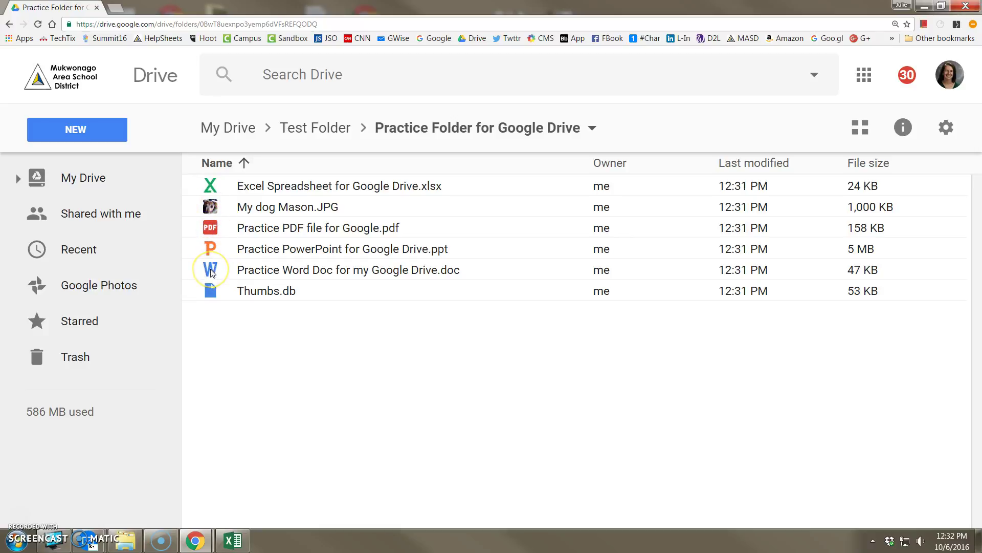
Select the Word, PowerPoint, PDF and Excel files in the folder
left_click(267, 272)
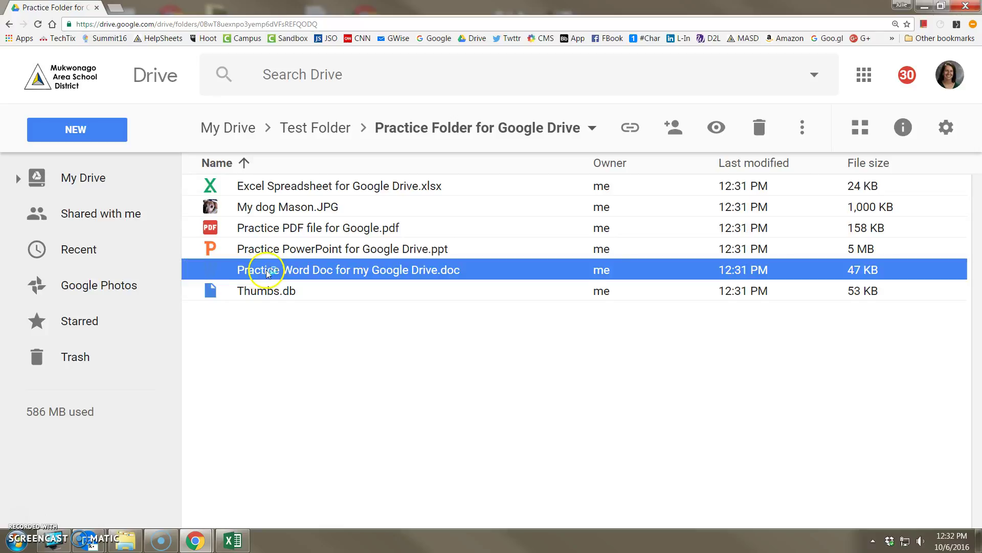
left_click(269, 253)
left_click(272, 225)
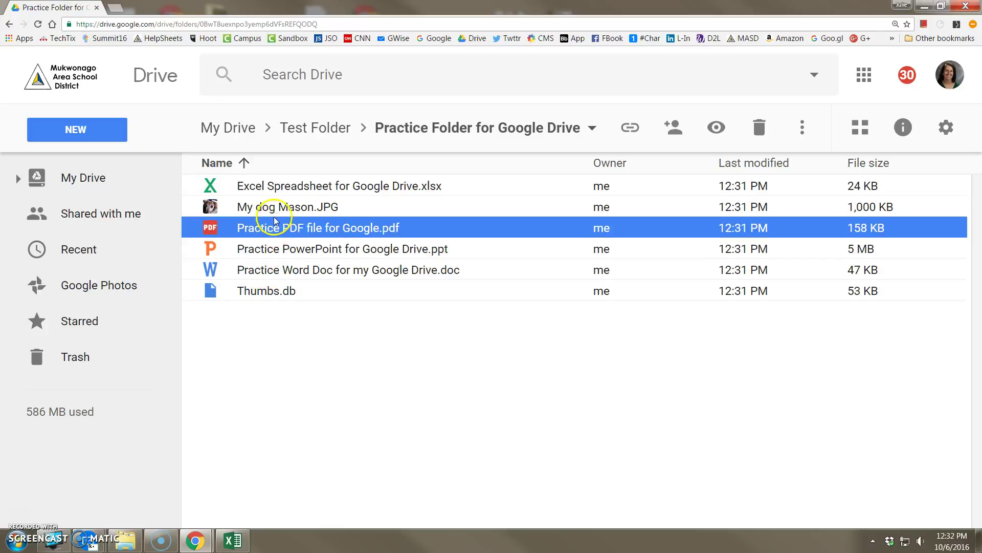
left_click(282, 189)
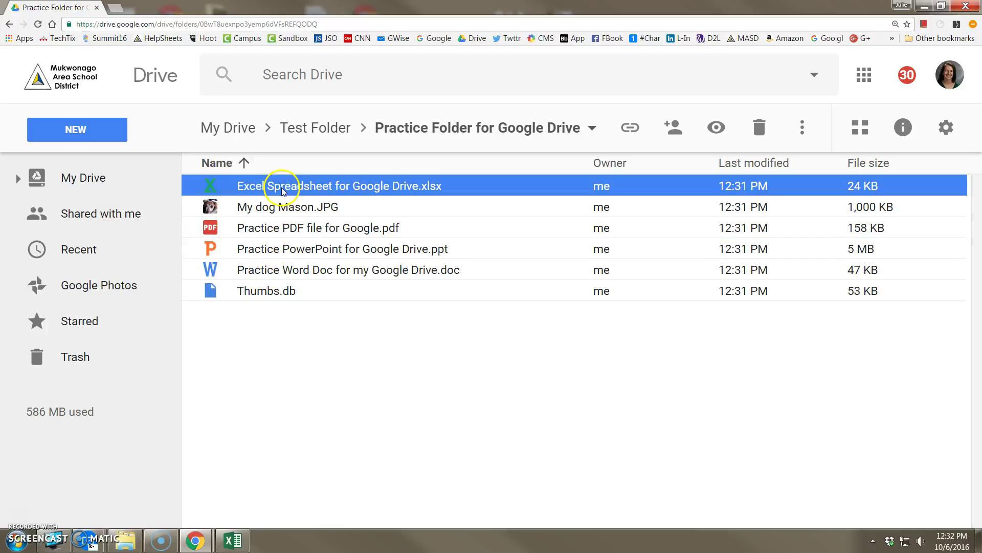
Tick 'Convert uploaded files to Google Docs editor format' in Drive Settings and save
left_click(945, 128)
left_click(883, 167)
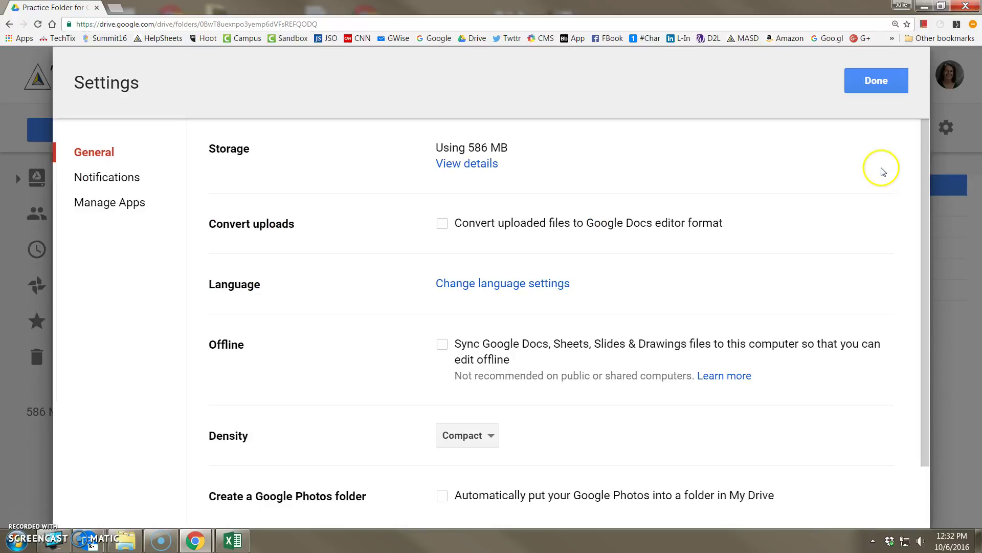
left_click_drag(204, 224, 311, 228)
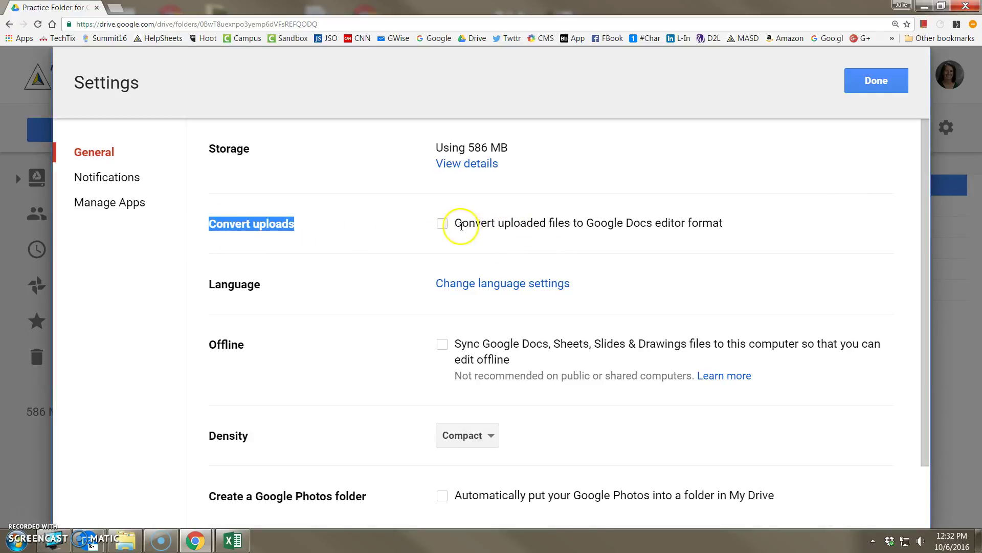
left_click(442, 225)
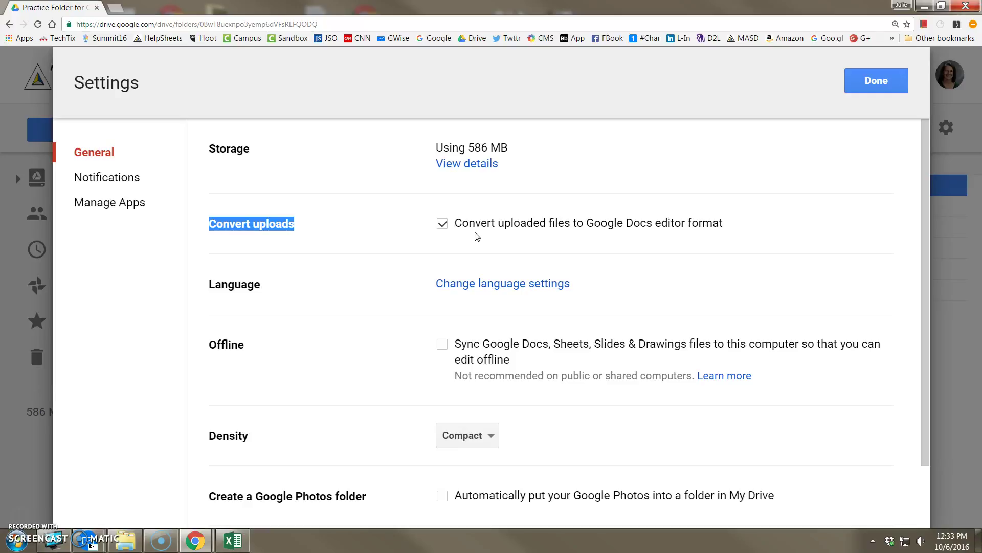
left_click(443, 228)
left_click(876, 81)
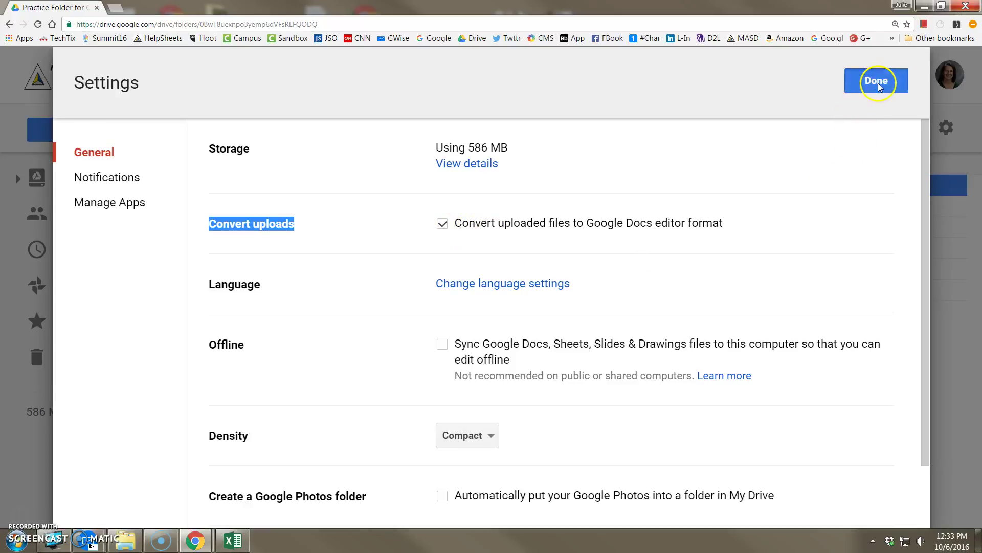
left_click(332, 392)
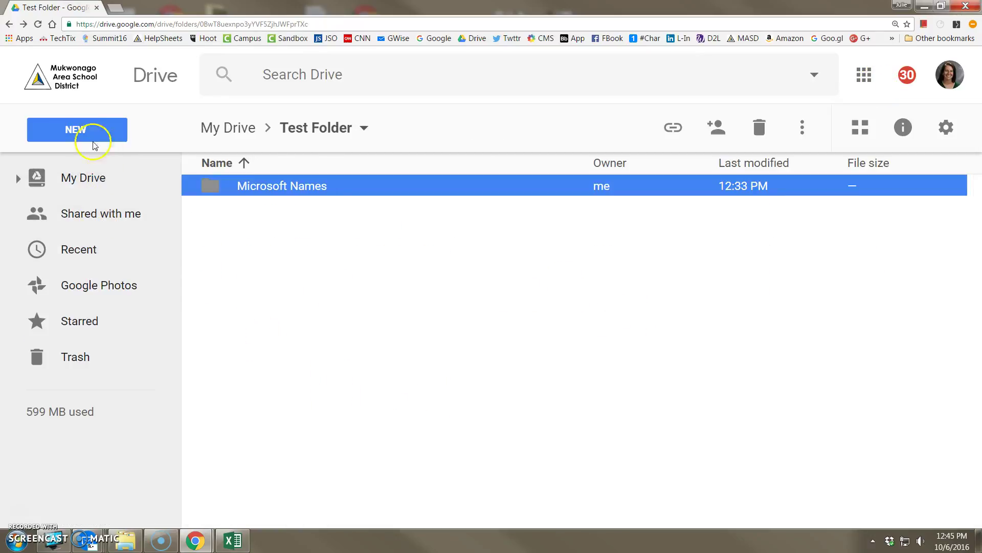
Upload Practice Folder for Google Drive again from the H: drive via Folder upload
left_click(82, 134)
left_click(82, 238)
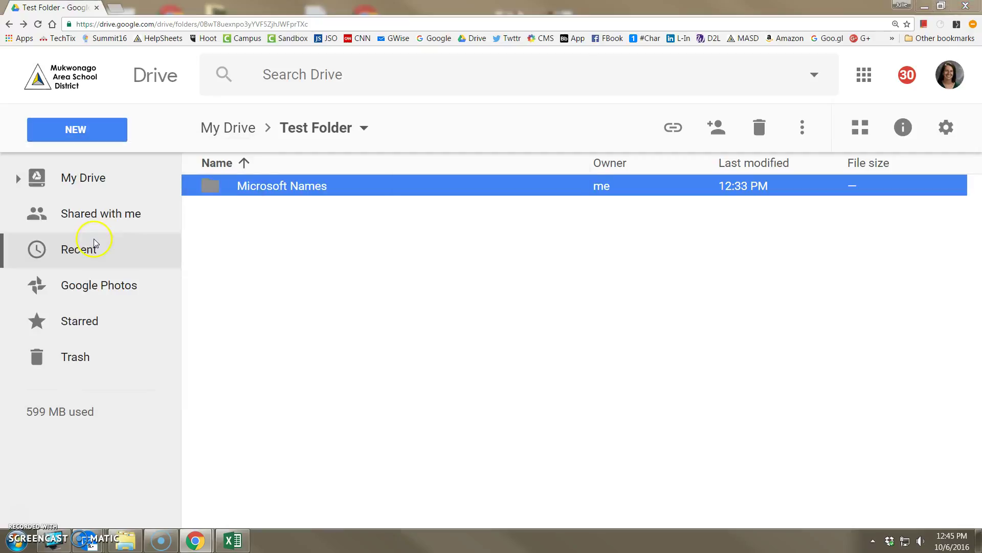
double_click(450, 279)
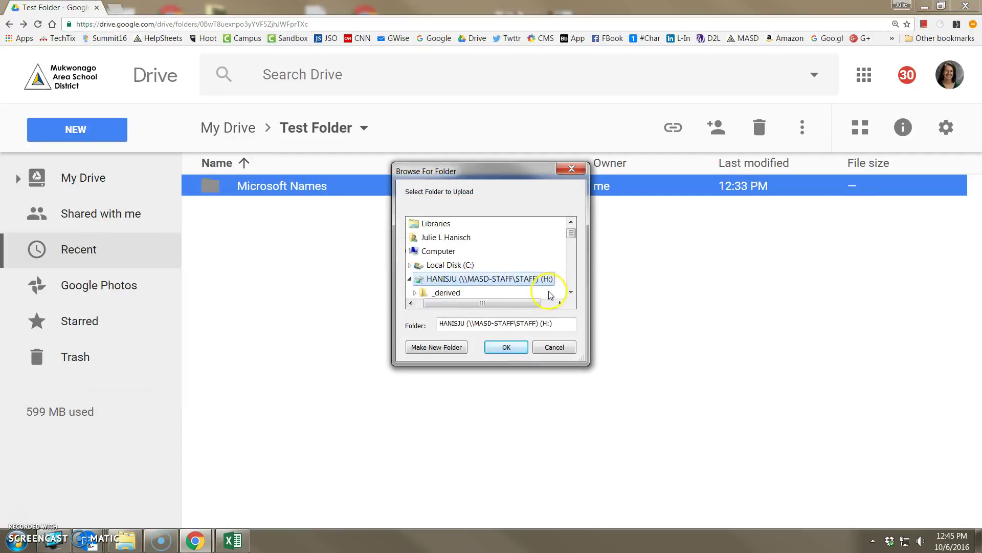
left_click(571, 266)
left_click(571, 264)
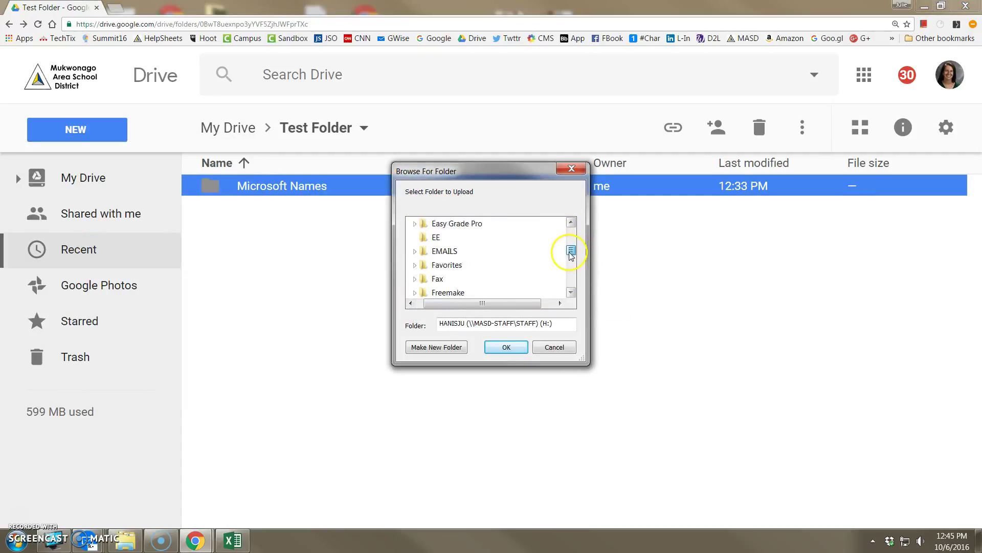
left_click(571, 261)
left_click_drag(571, 257, 574, 273)
left_click(493, 265)
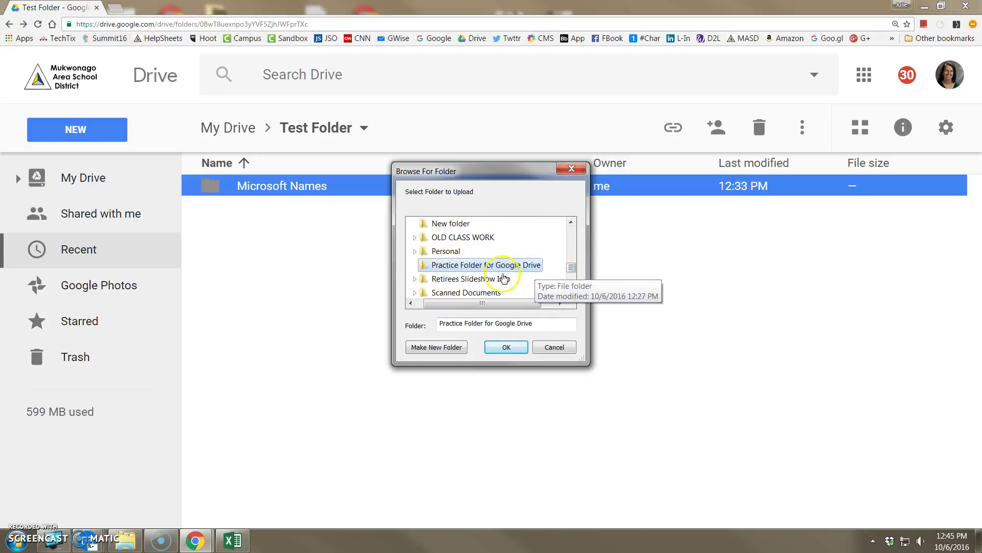
left_click(506, 348)
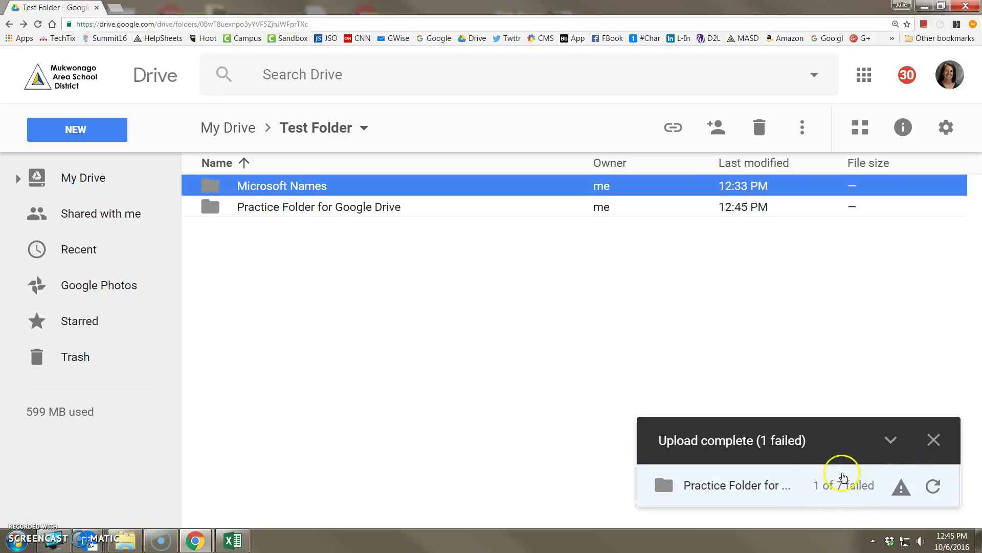
Close the upload panel and open the re-uploaded Practice Folder to view its converted files
left_click(933, 440)
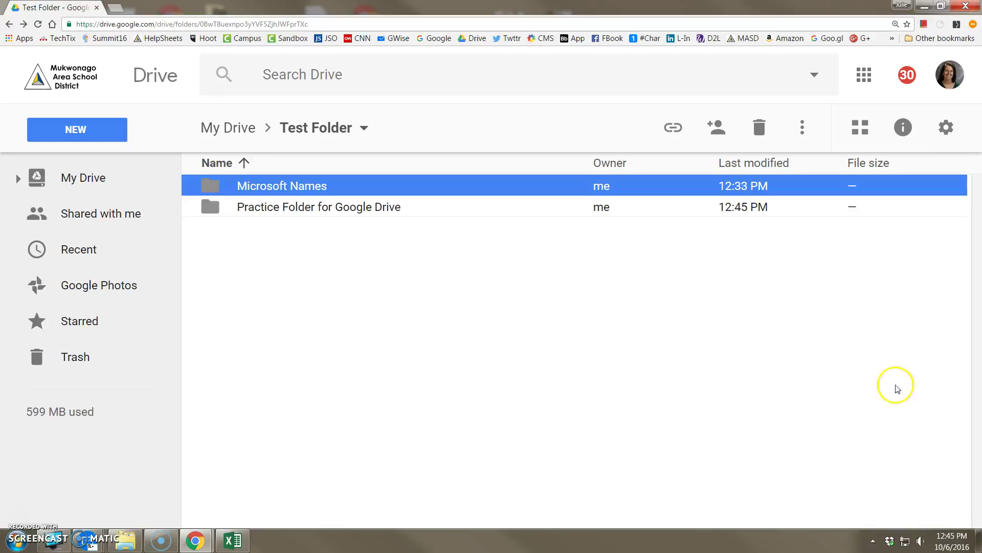
double_click(259, 210)
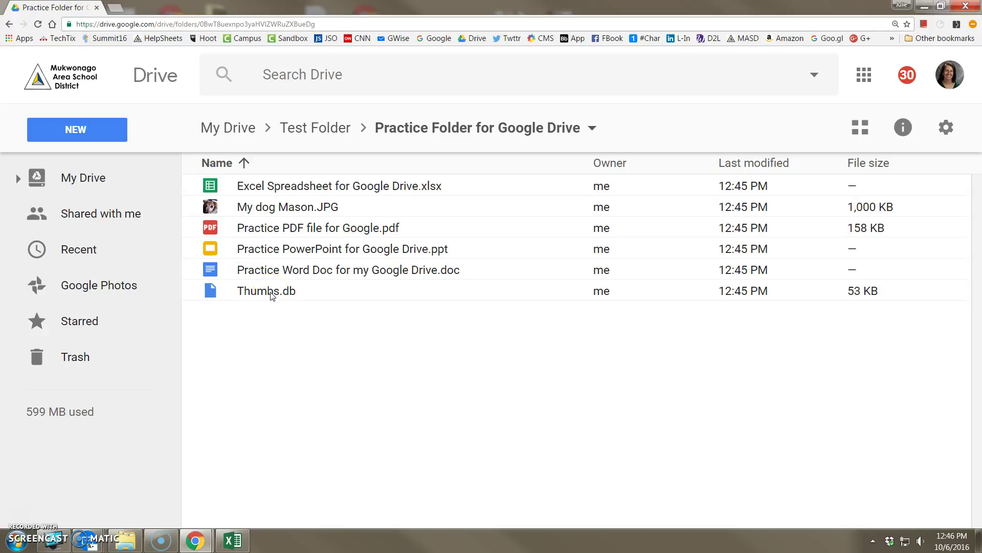
Untick Convert uploads in Drive Settings, save, and go back to Test Folder
left_click(947, 129)
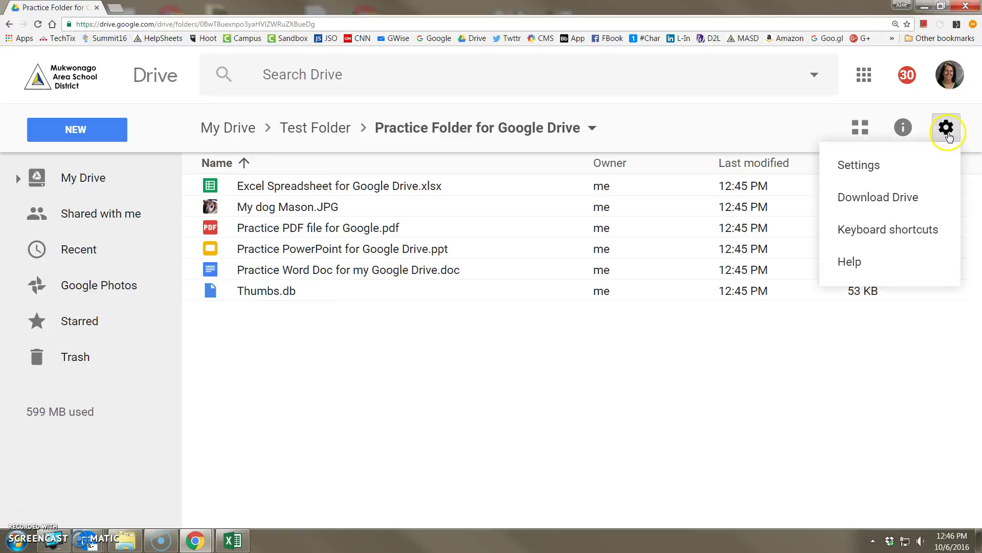
left_click(888, 174)
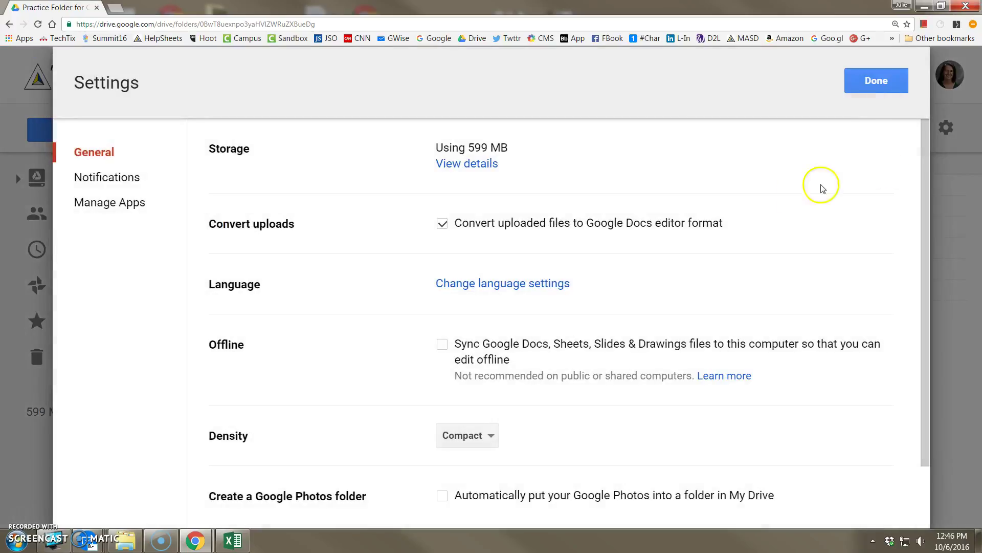
left_click(442, 225)
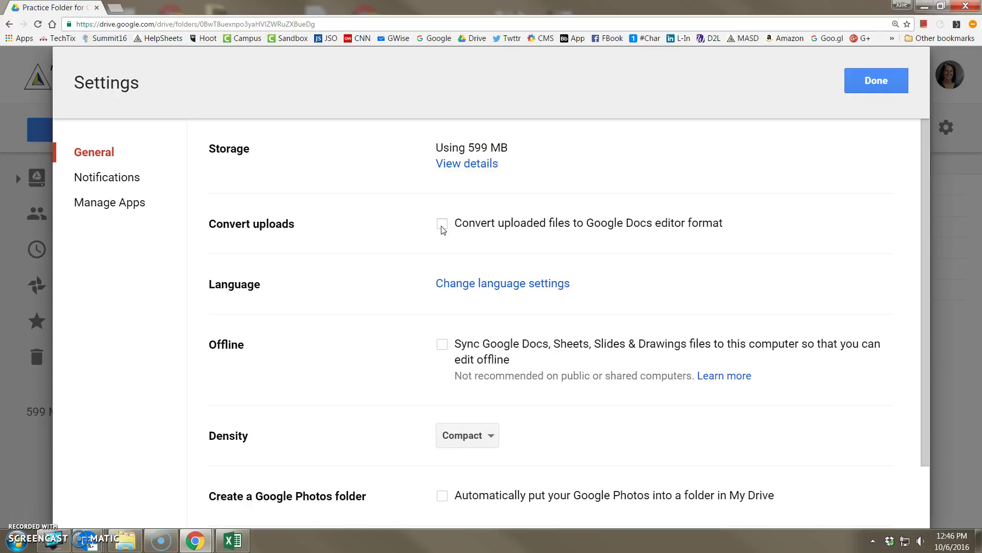
left_click(466, 221)
left_click(876, 84)
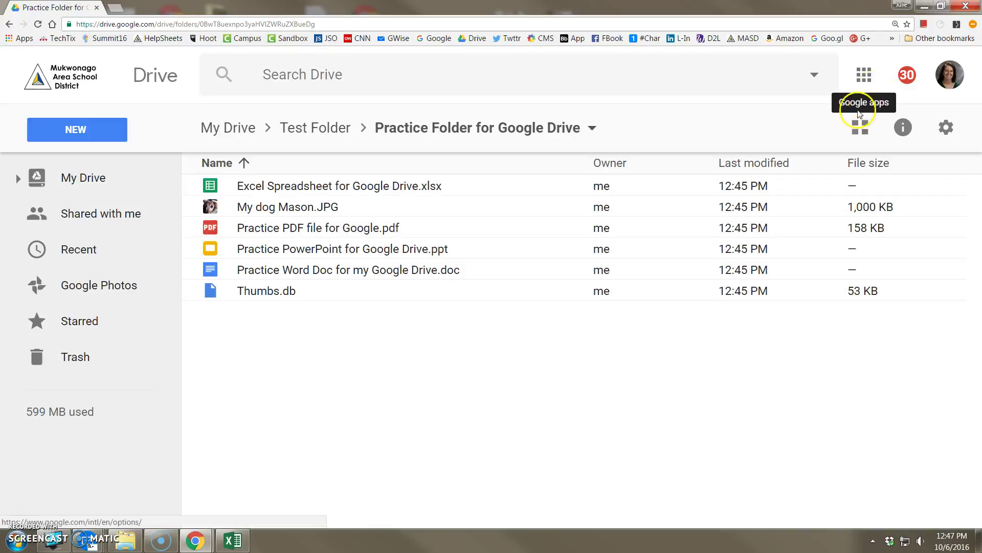
left_click(322, 132)
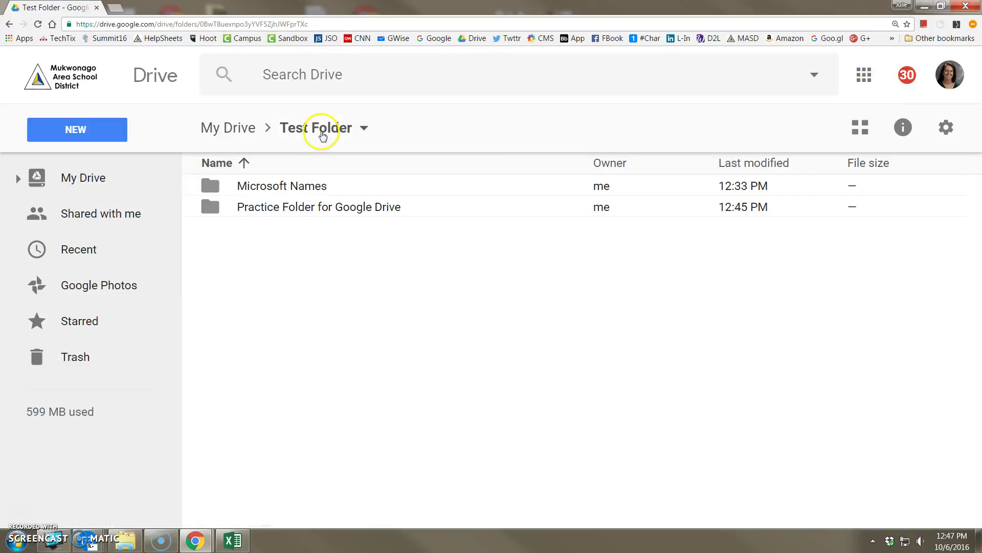
Open the Microsoft Names folder and scroll through the two-page Practice Word Doc preview
left_click(273, 188)
double_click(275, 189)
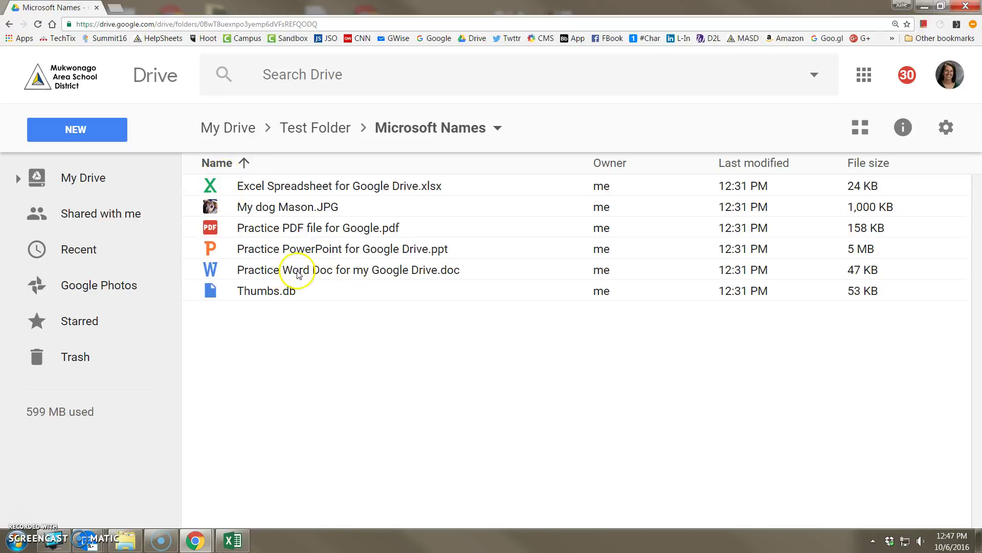
double_click(257, 271)
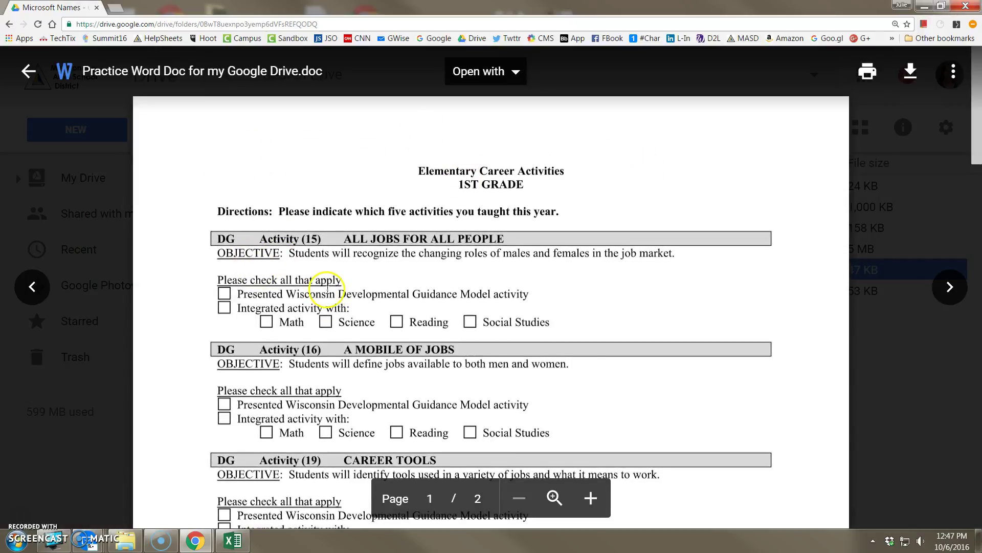
scroll(358, 285, "down", 4)
scroll(380, 283, "down", 8)
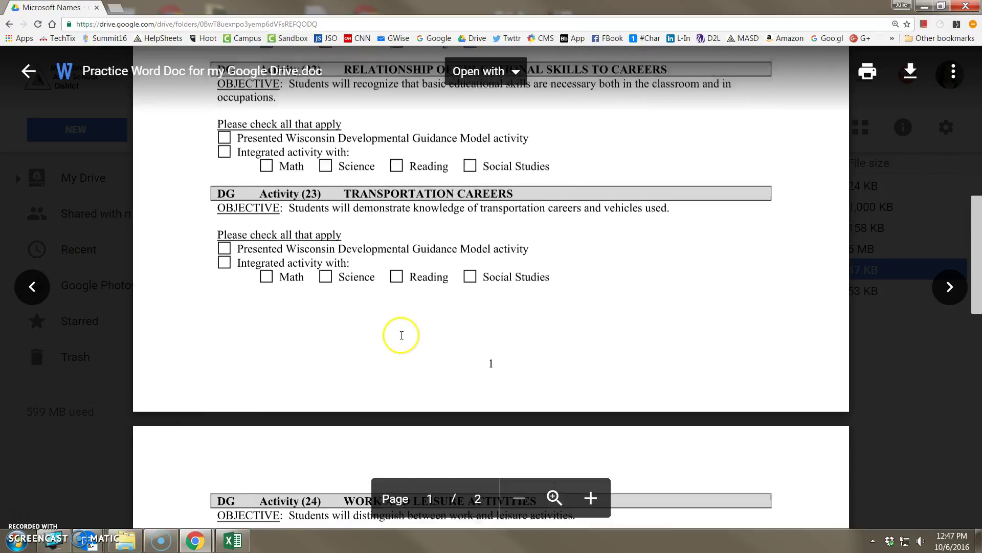
scroll(399, 336, "up", 5)
scroll(401, 335, "up", 6)
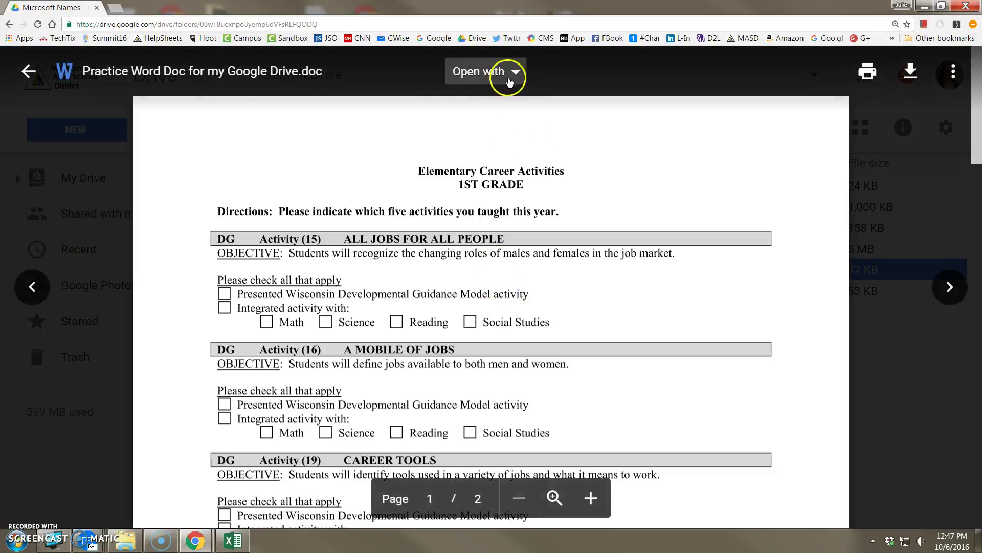
Open Practice Word Doc with Google Docs to convert it, then close that document's tab
left_click(516, 73)
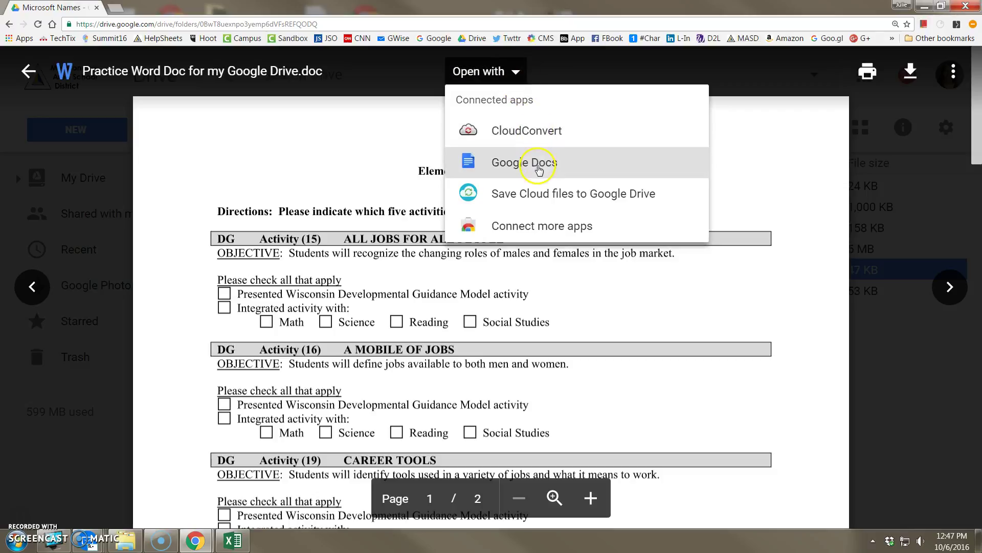
left_click(580, 164)
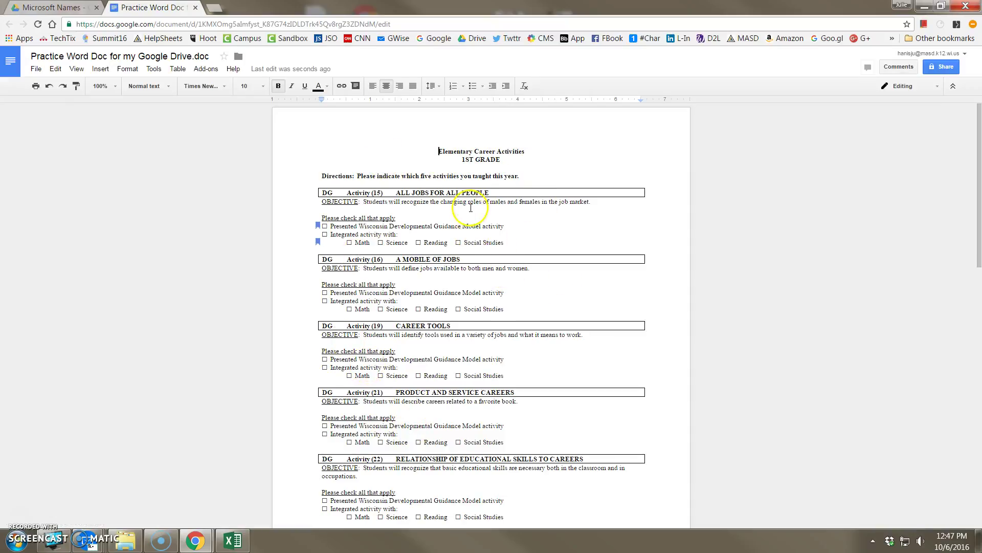
left_click(195, 7)
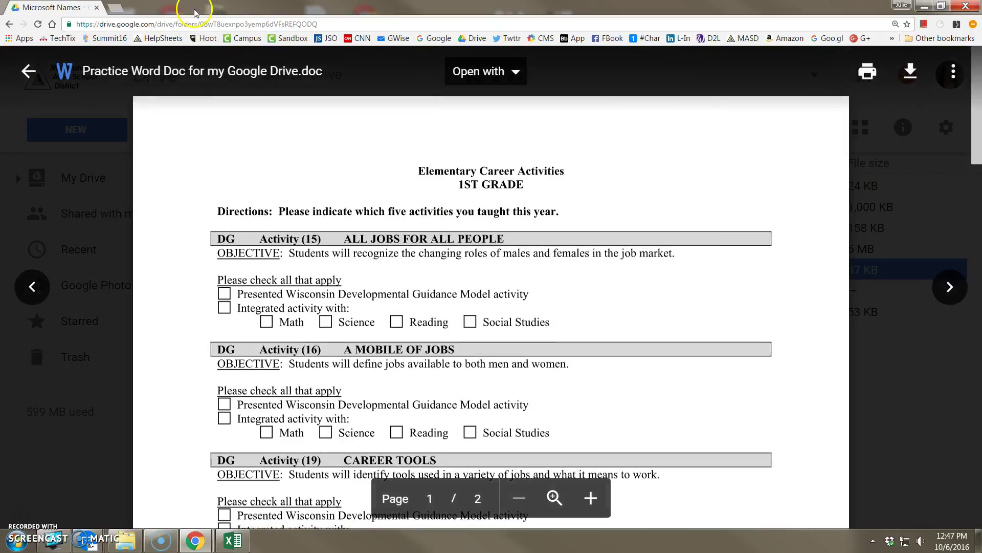
Leave the preview and remove the original Word .doc from the Microsoft Names folder
left_click(28, 71)
left_click(282, 398)
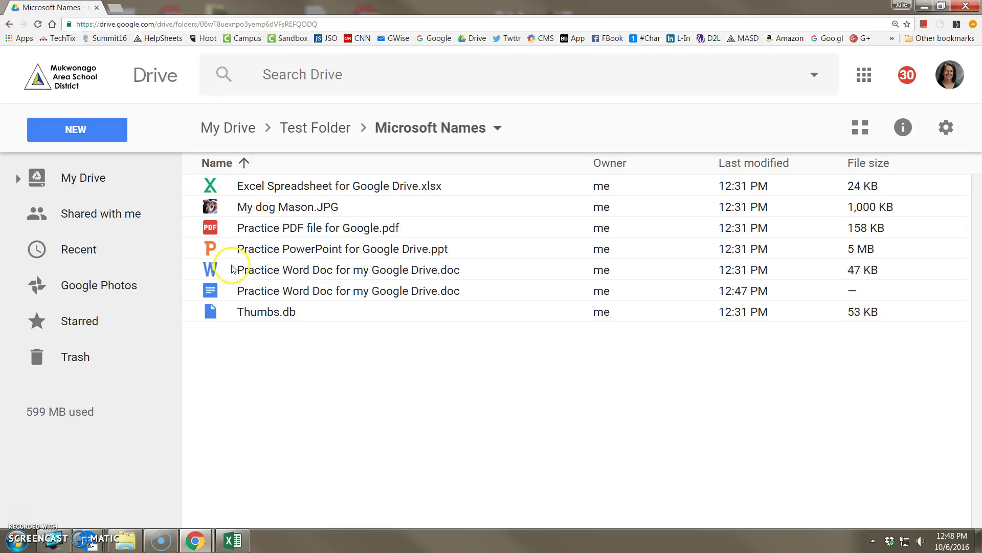
right_click(213, 267)
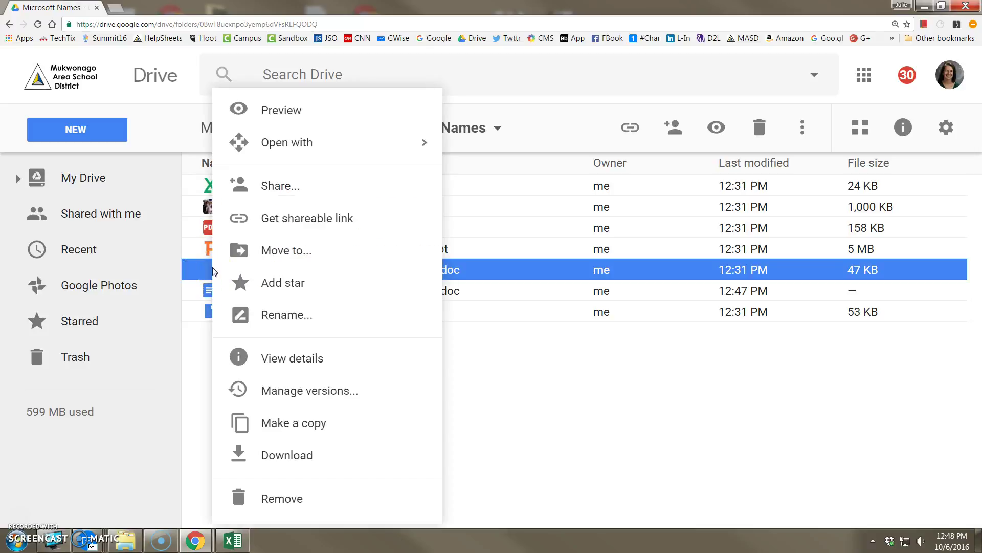
left_click(296, 499)
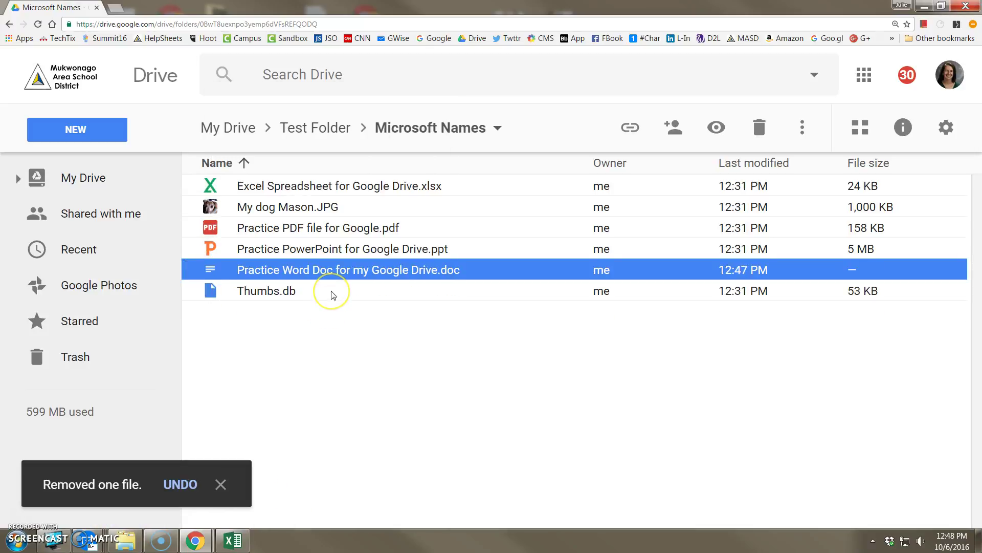